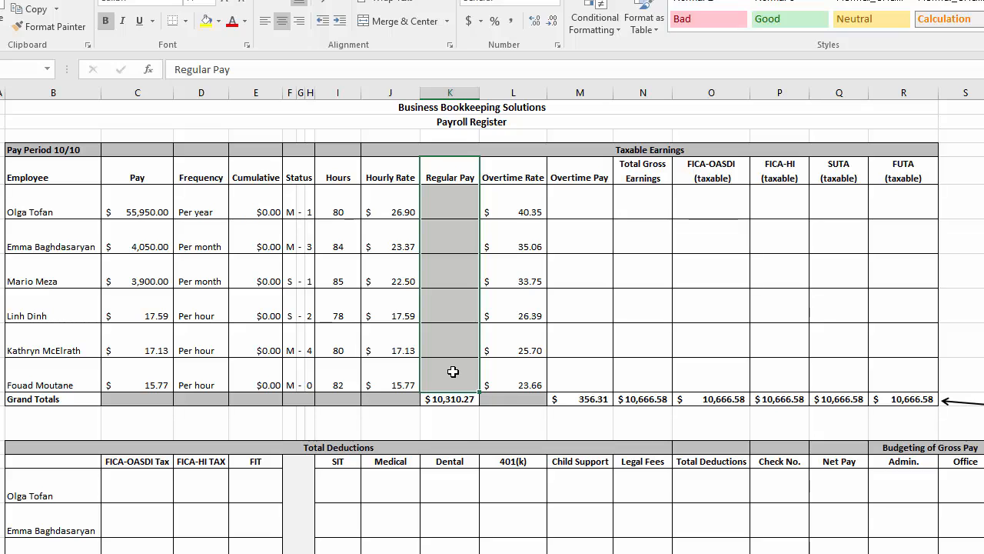
Examine the pay amounts, frequencies, hourly rates and overtime rates of the three salaried employees, including the Hourly Rate formulas
left_click_drag(444, 203, 445, 204)
left_click(445, 204)
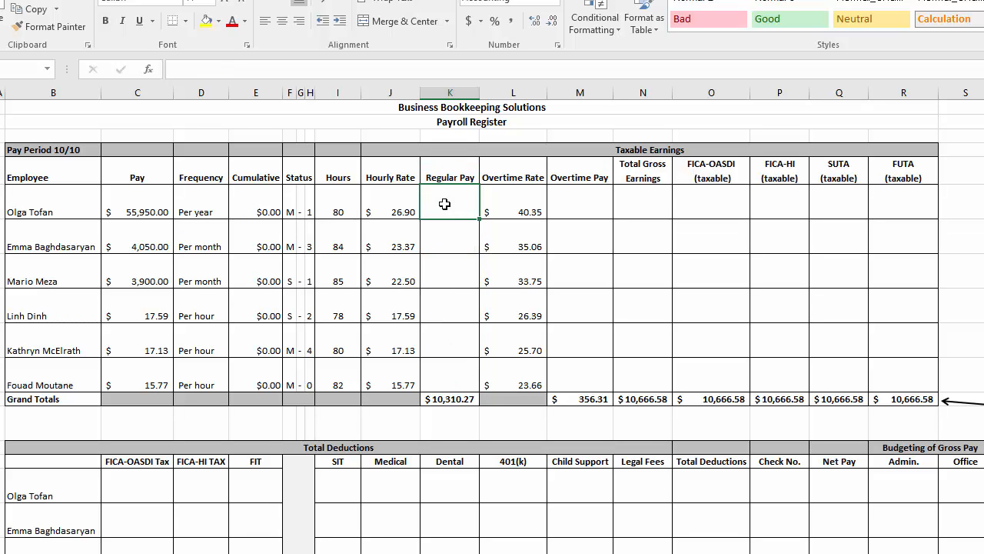
left_click(398, 206)
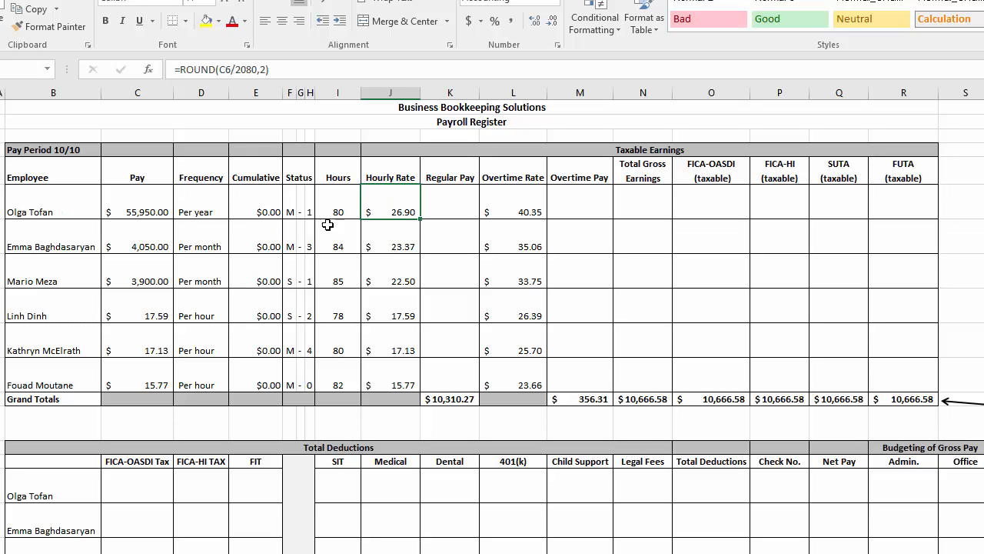
left_click(390, 243)
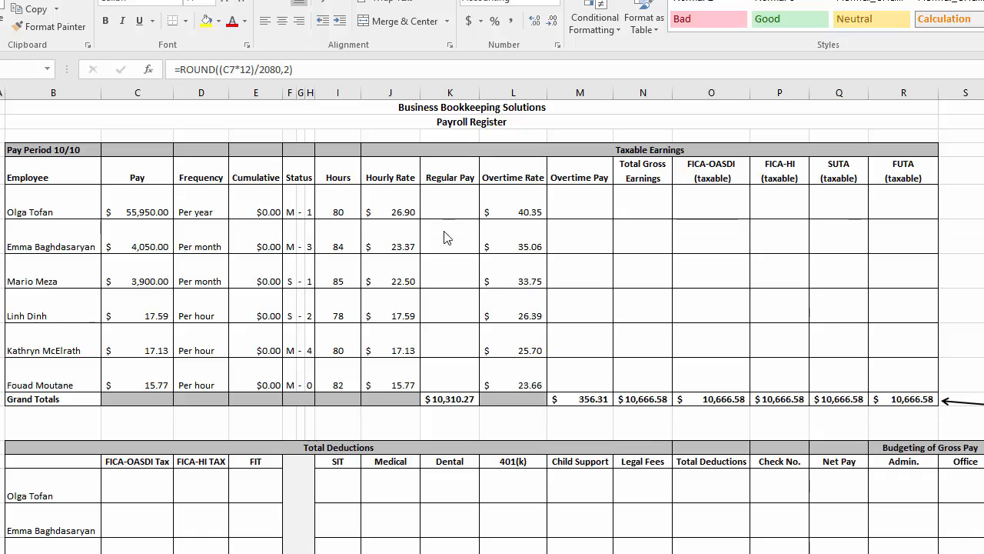
left_click(392, 206)
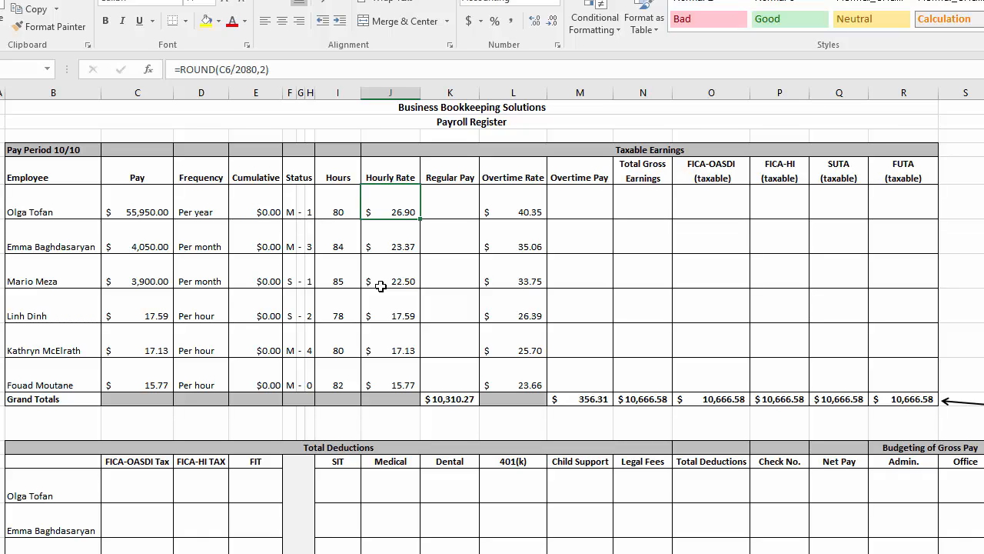
left_click(146, 206)
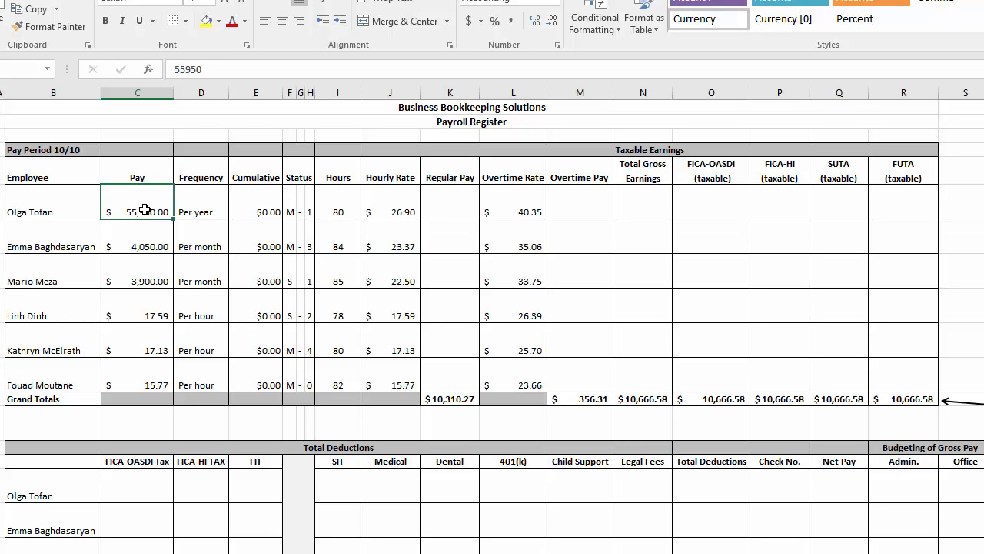
left_click_drag(391, 202, 387, 265)
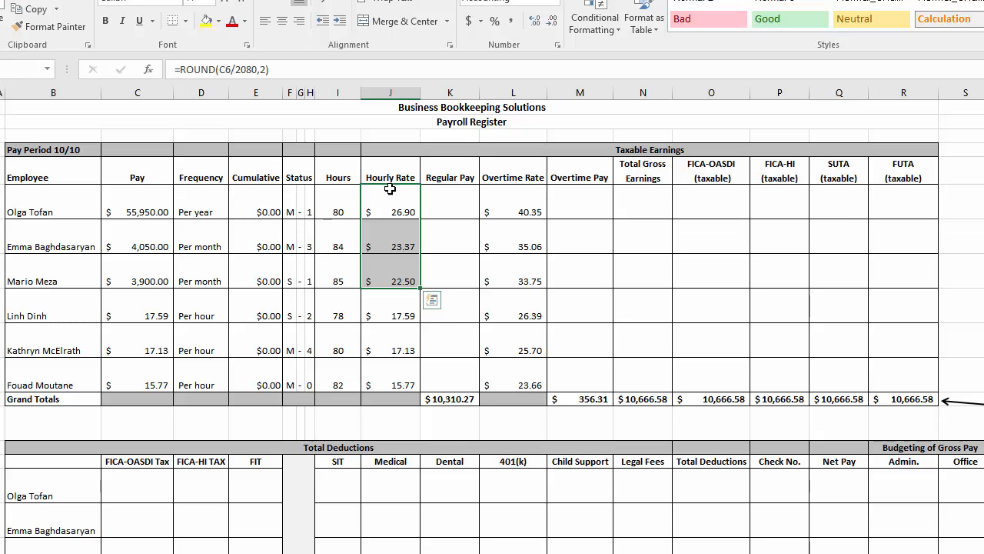
left_click_drag(205, 202, 207, 275)
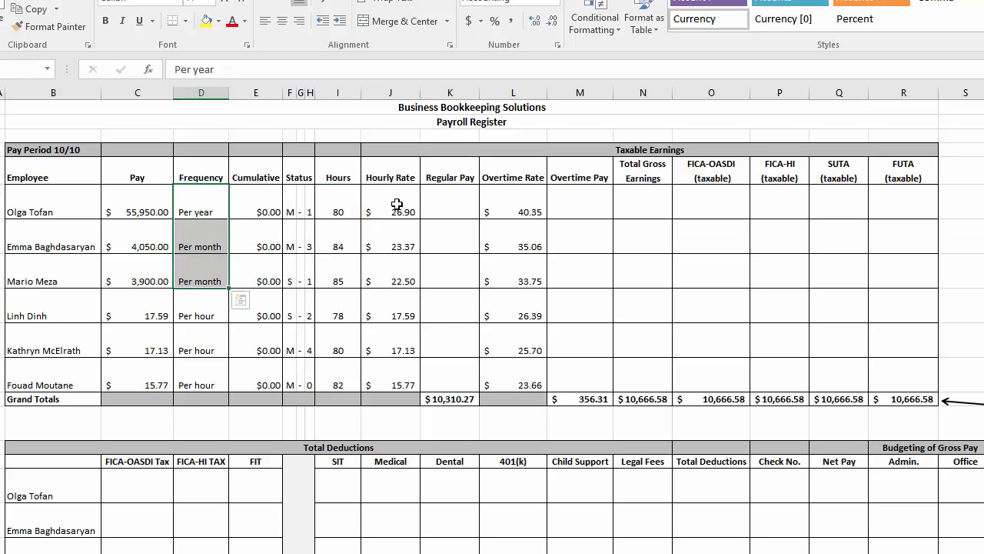
left_click_drag(395, 202, 391, 272)
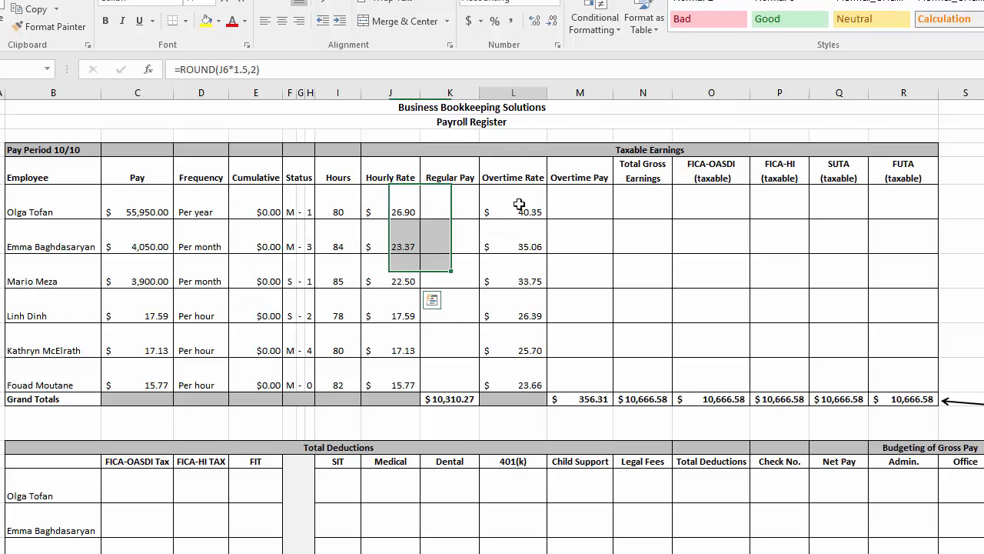
left_click_drag(516, 202, 512, 274)
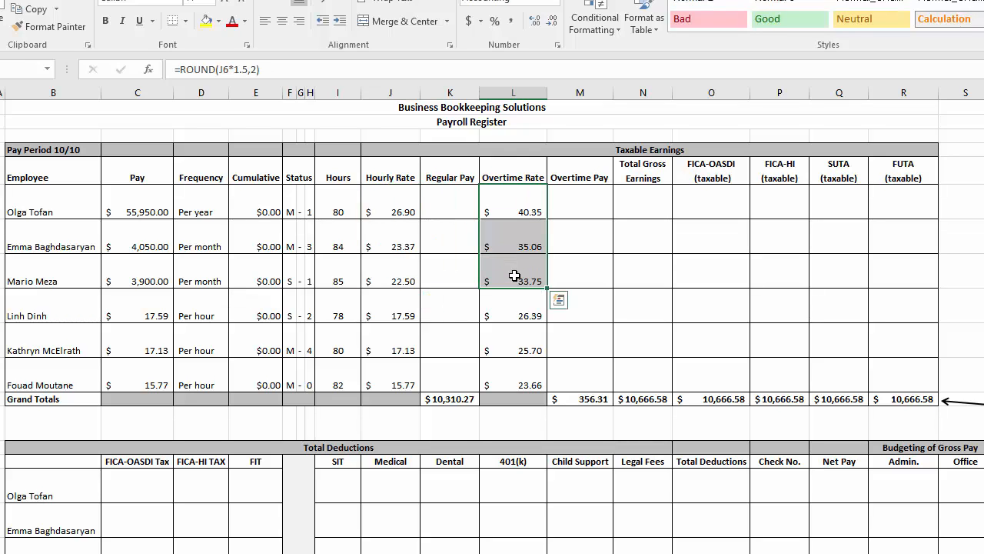
left_click(449, 201)
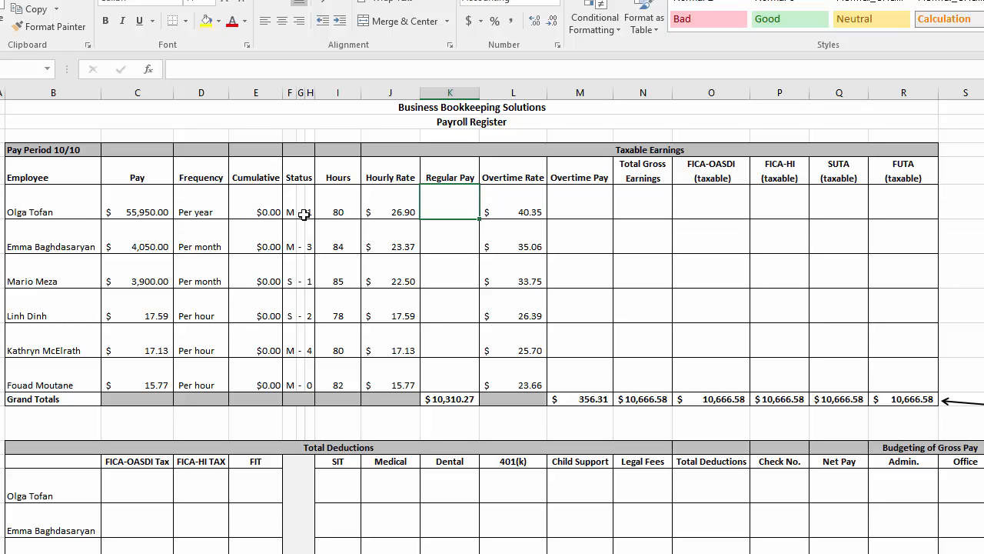
left_click_drag(200, 213, 193, 272)
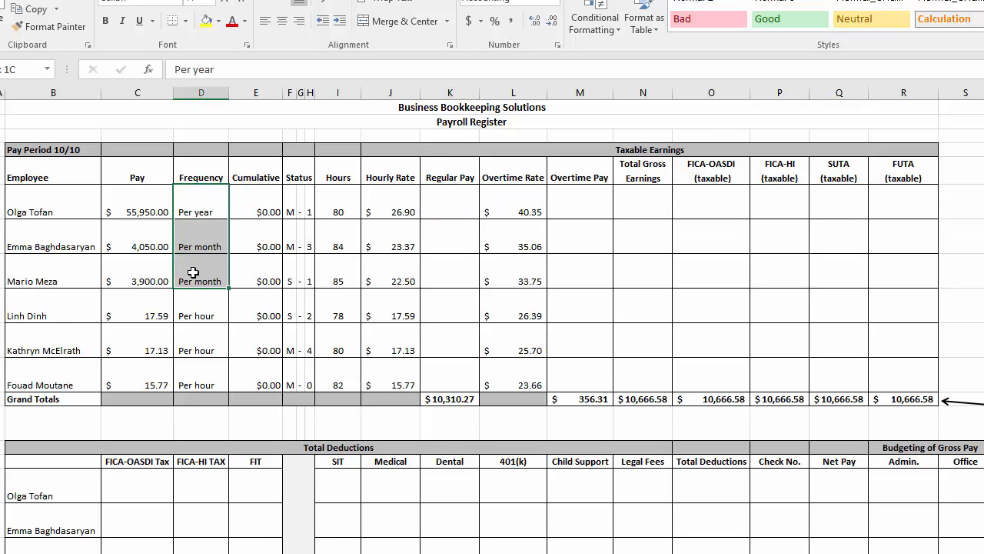
left_click(440, 205)
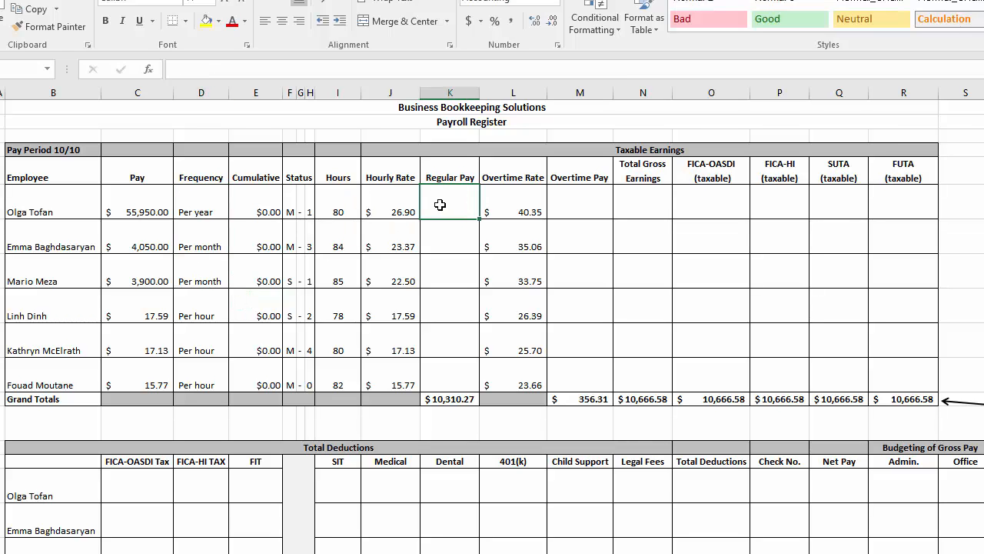
left_click(137, 206)
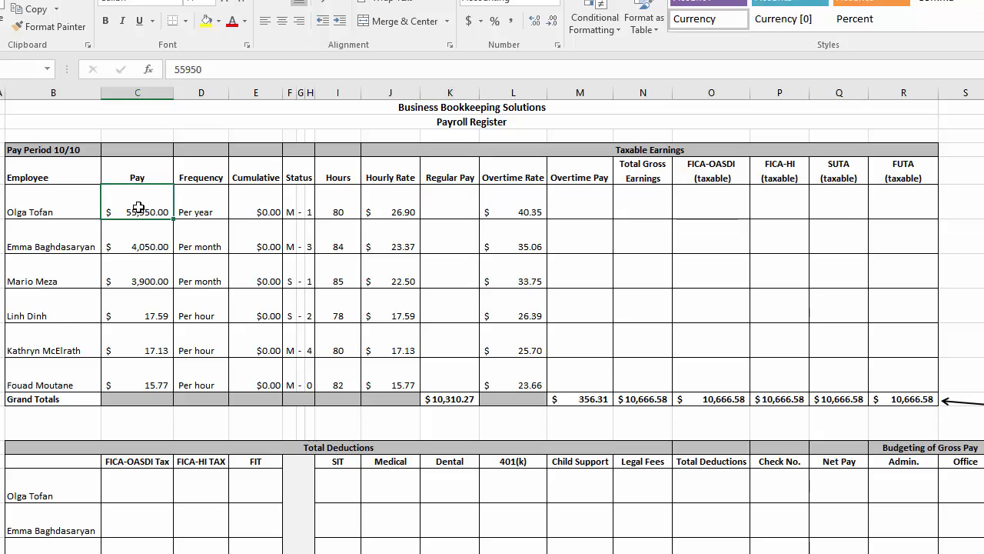
left_click_drag(138, 208, 191, 209)
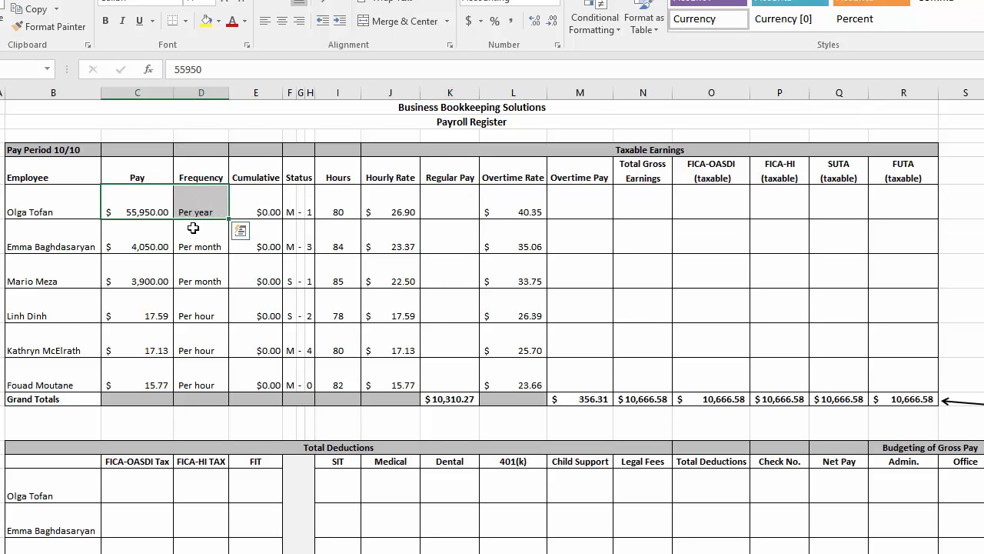
Enter the formula =C6/24 in K6 to calculate the annually paid employee's Regular Pay per pay period
left_click(447, 202)
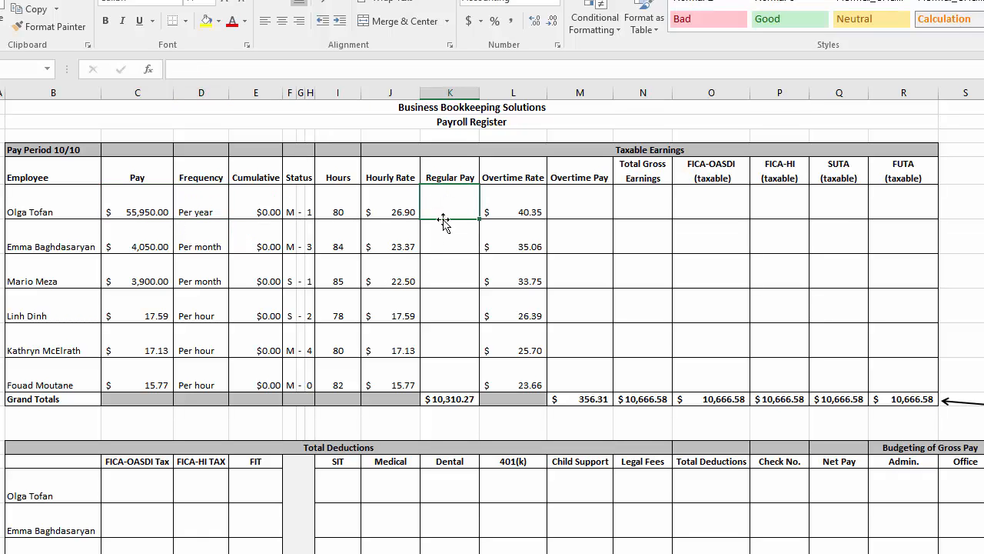
type("=")
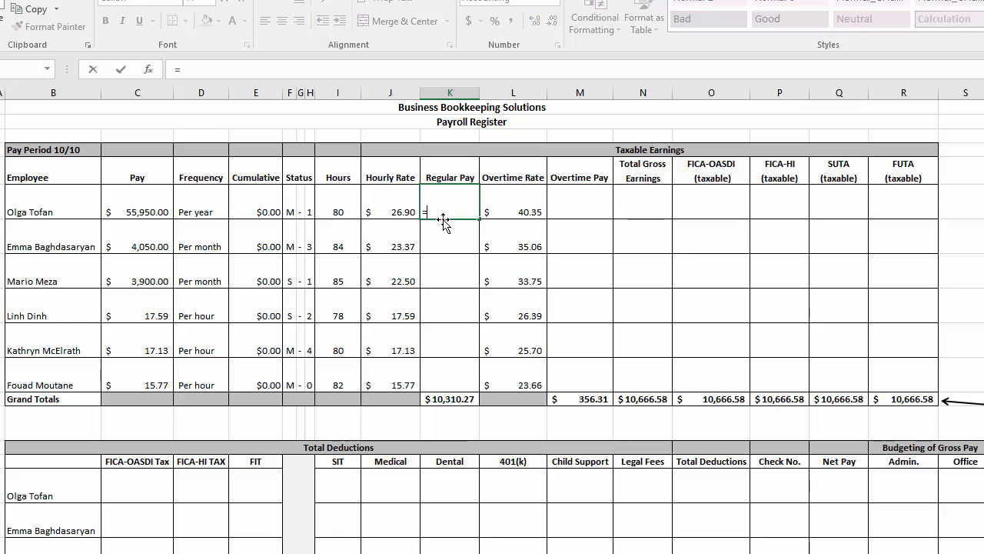
left_click(137, 211)
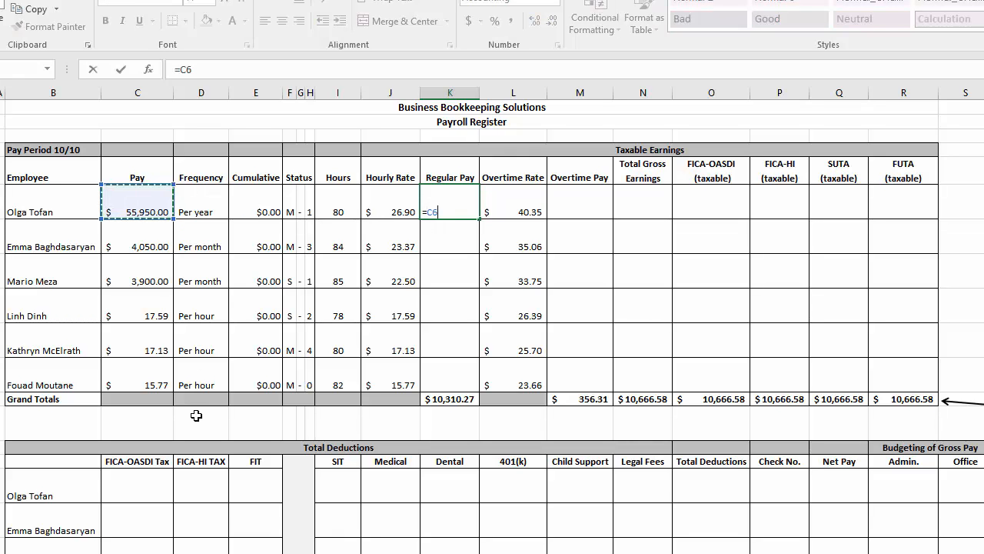
type("/")
type("24")
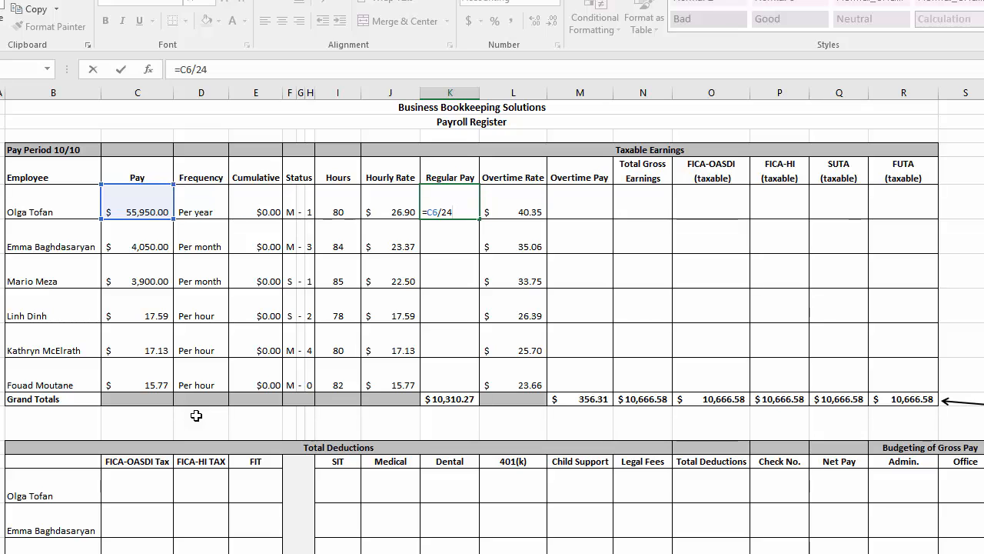
key("Return")
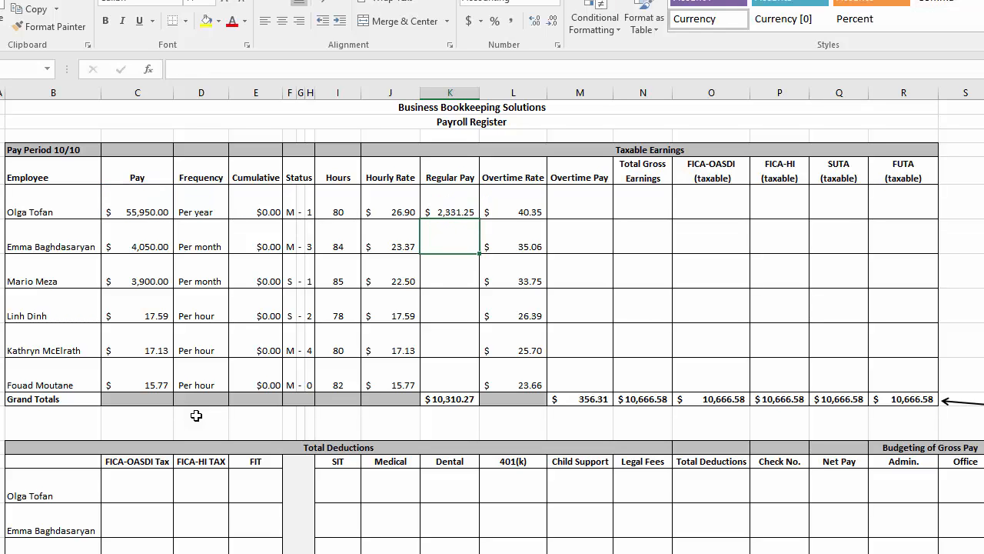
Temporarily show extra decimal places in K6, and restore two decimals and the Regular Pay column's narrower width
key("Up")
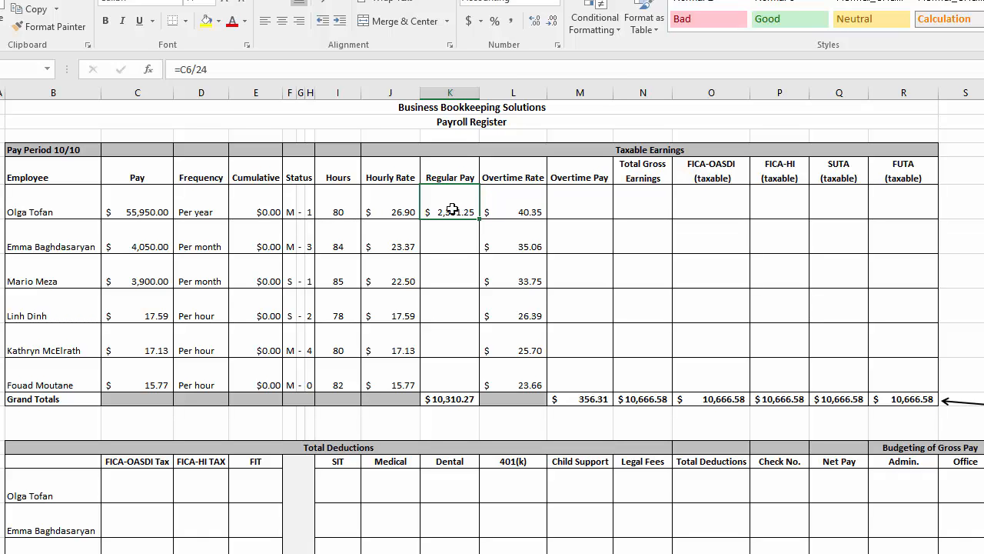
left_click(534, 20)
left_click(534, 20)
left_click(535, 21)
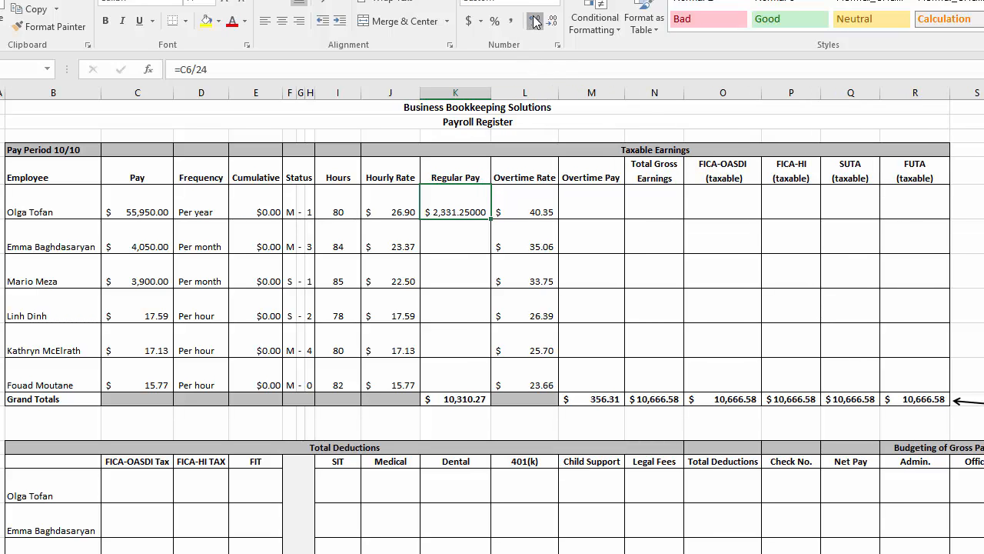
left_click(535, 21)
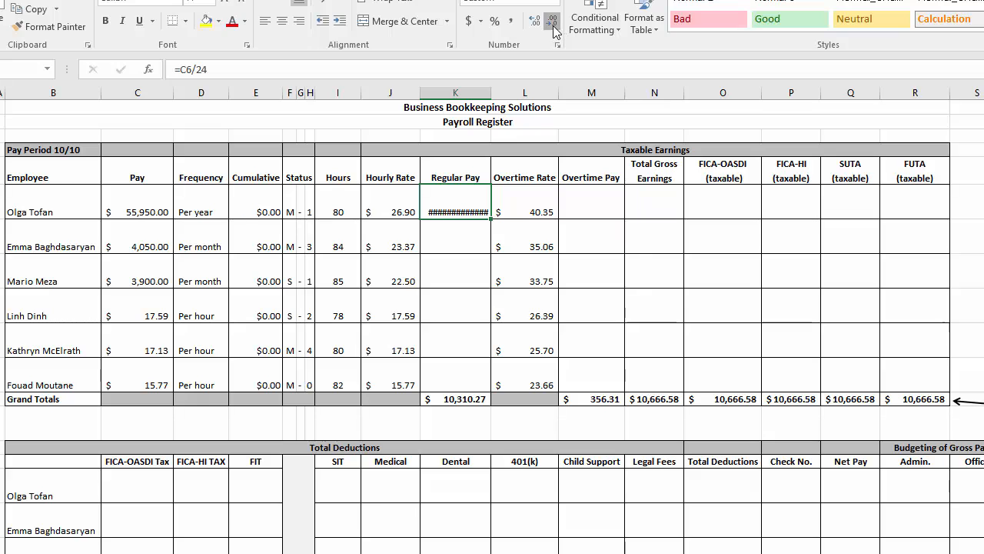
left_click(552, 21)
left_click(552, 22)
left_click(552, 21)
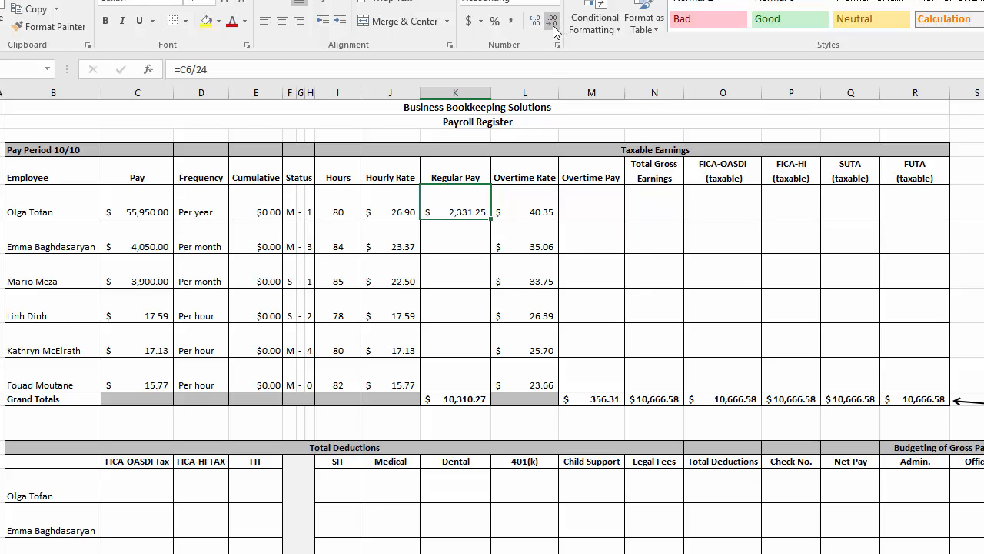
left_click_drag(495, 93, 483, 93)
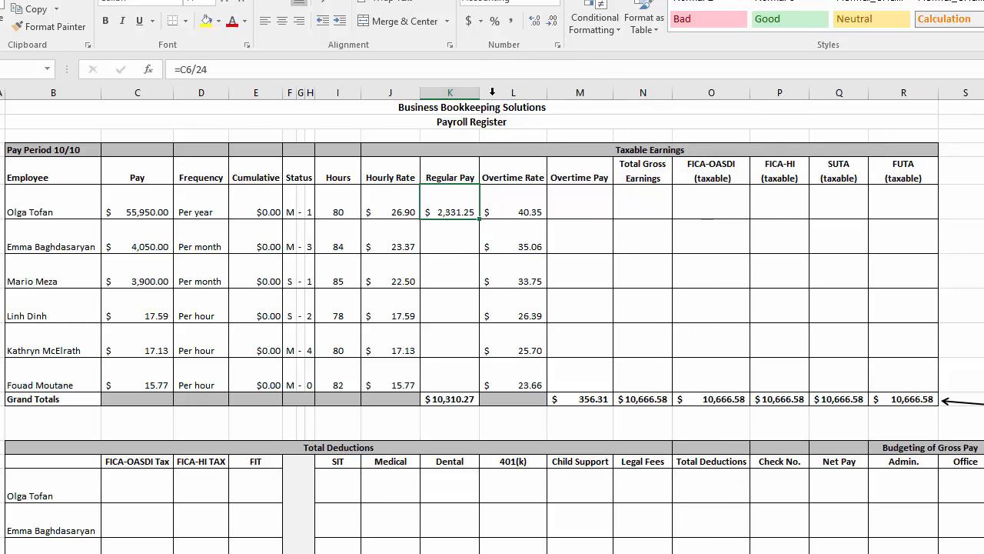
Wrap the Regular Pay formula in K6 in ROUND with two digits, so it reads =ROUND(C6/24,2)
left_click(187, 69)
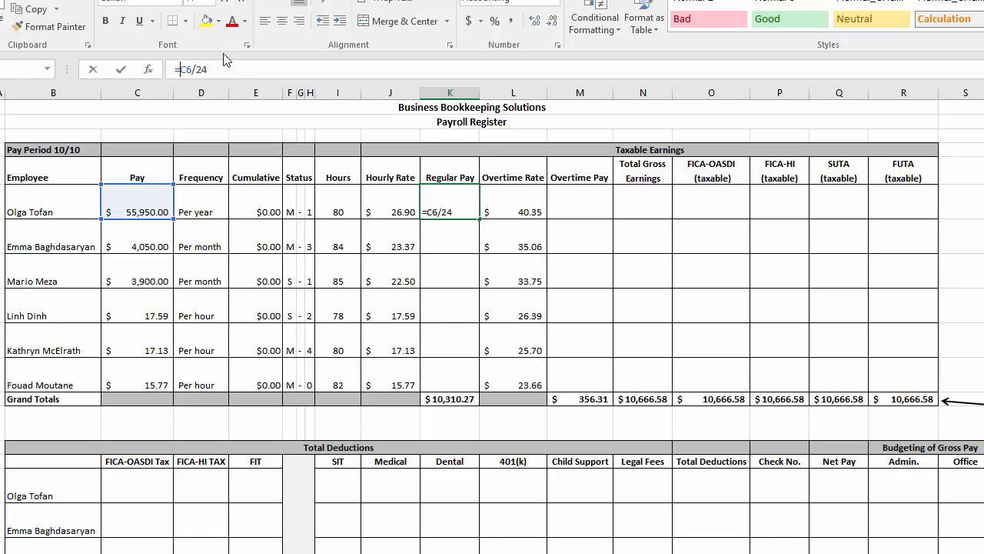
type("round(")
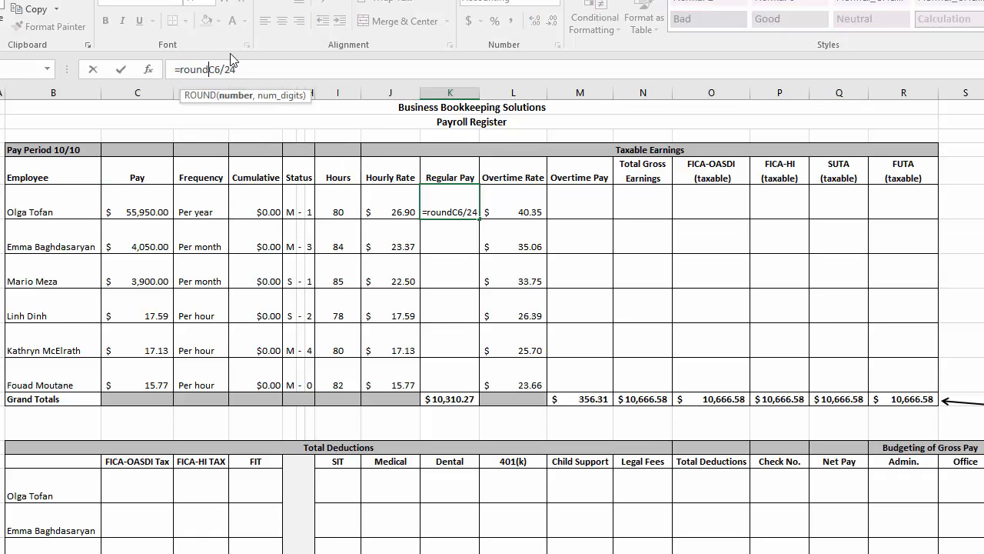
left_click(255, 70)
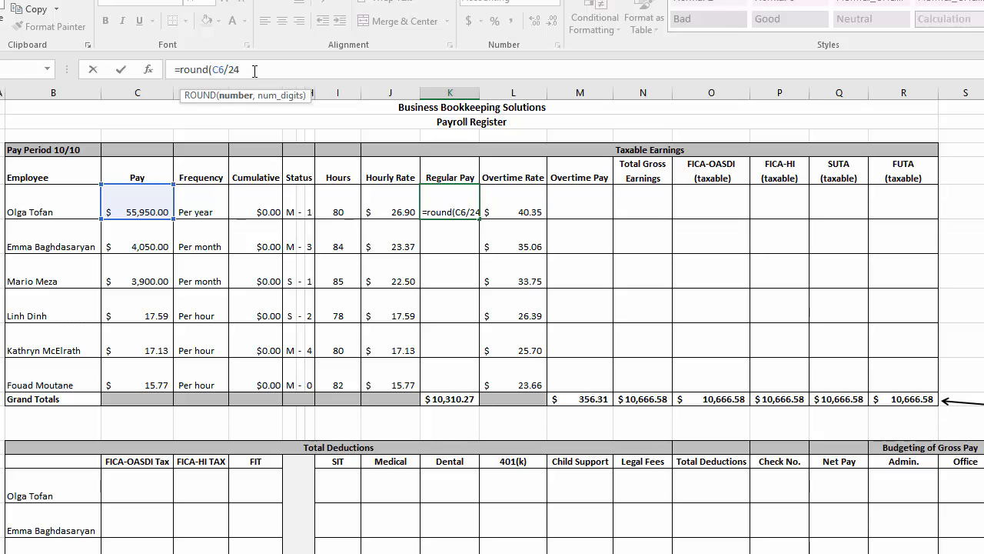
type(",2)")
key("ctrl+Return")
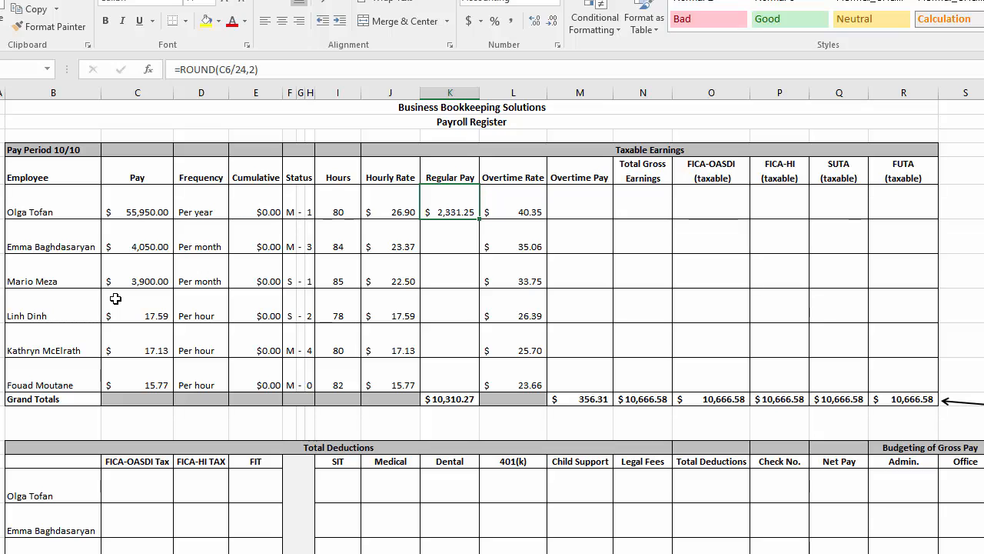
Compare the annually paid employee's Pay amount with the Regular Pay and Hourly Rate formulas in the same row
left_click(137, 206)
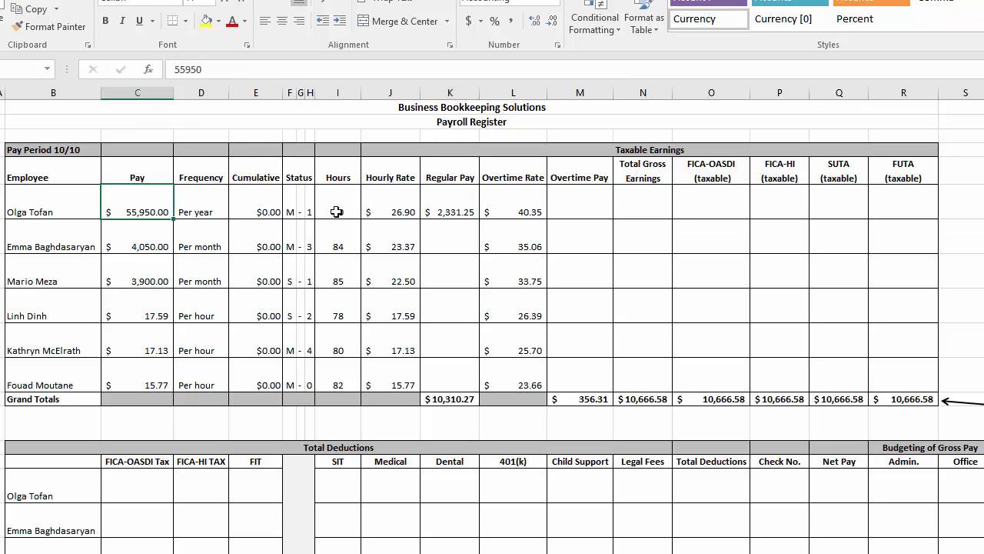
left_click(449, 210)
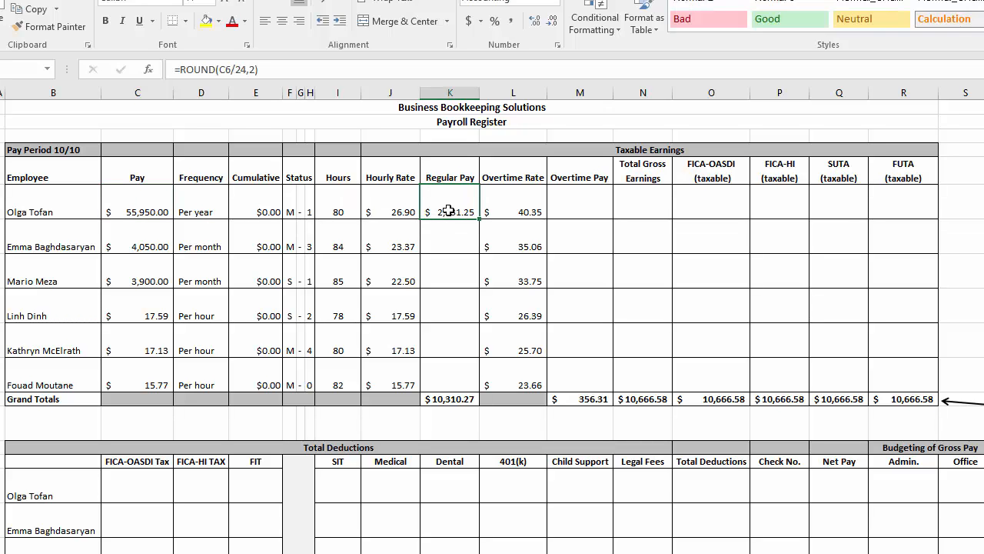
left_click(392, 208)
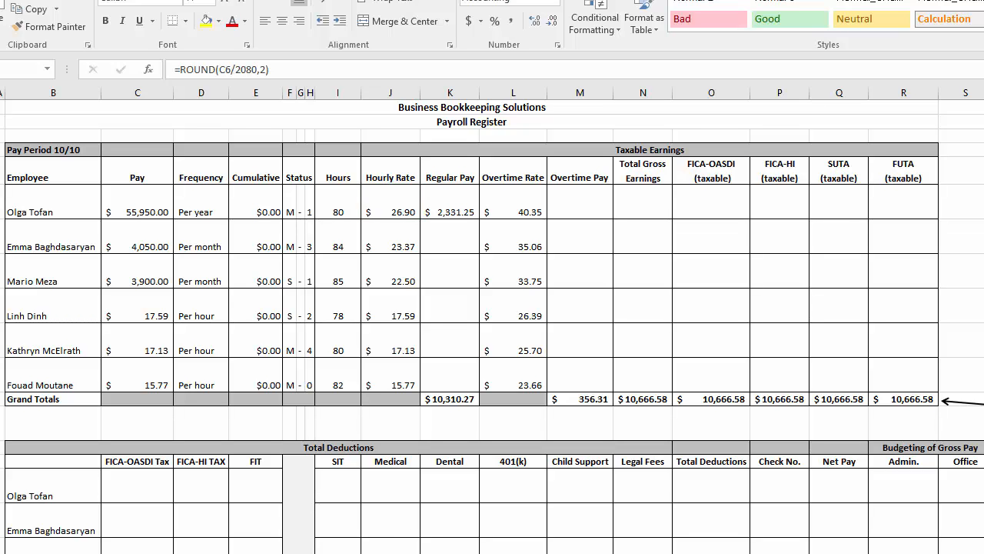
Enter the formula =C7*12 in K7 to annualize the first monthly paid employee's Pay amount
left_click(443, 235)
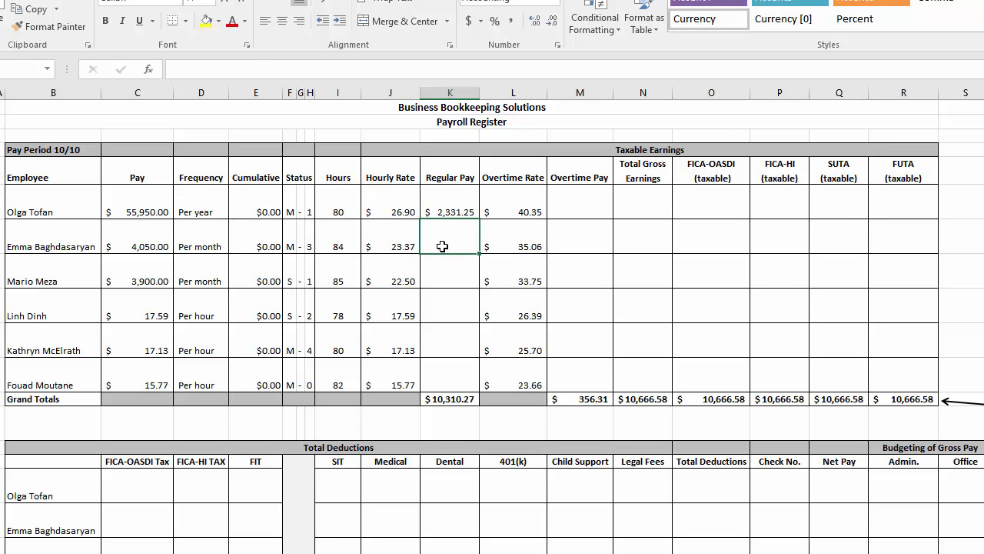
left_click_drag(451, 237, 452, 273)
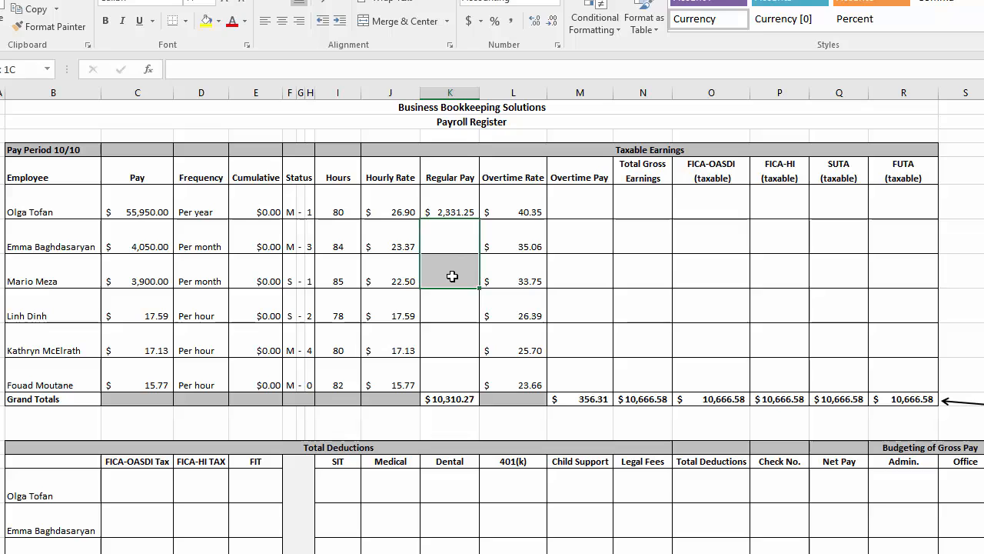
left_click(457, 231)
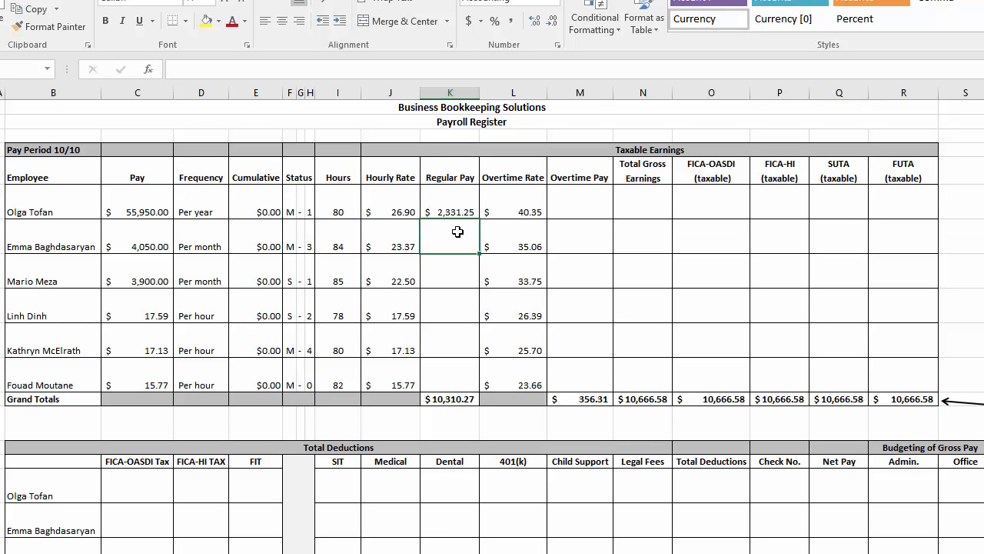
left_click(151, 239)
left_click_drag(205, 238, 170, 237)
left_click(451, 241)
type("=")
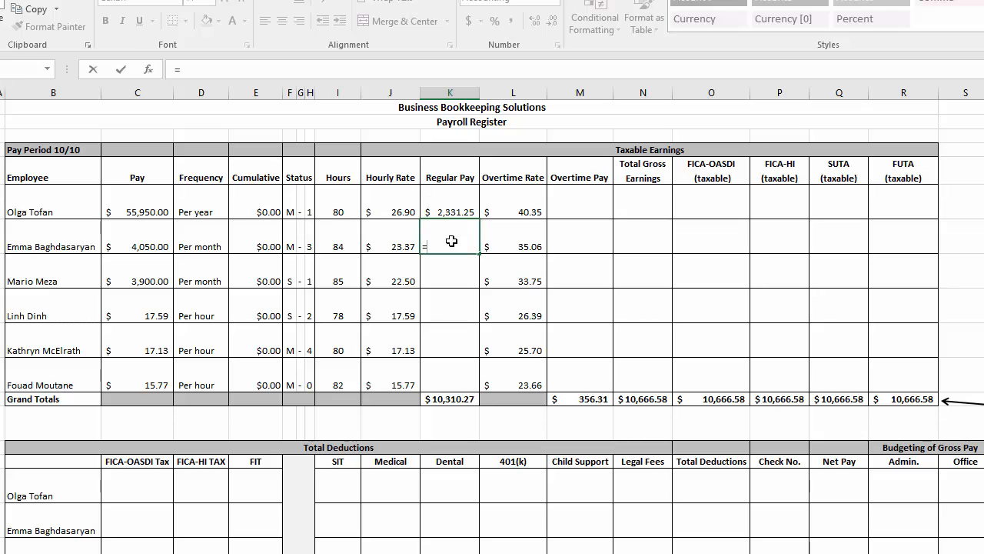
left_click(141, 245)
type("*12")
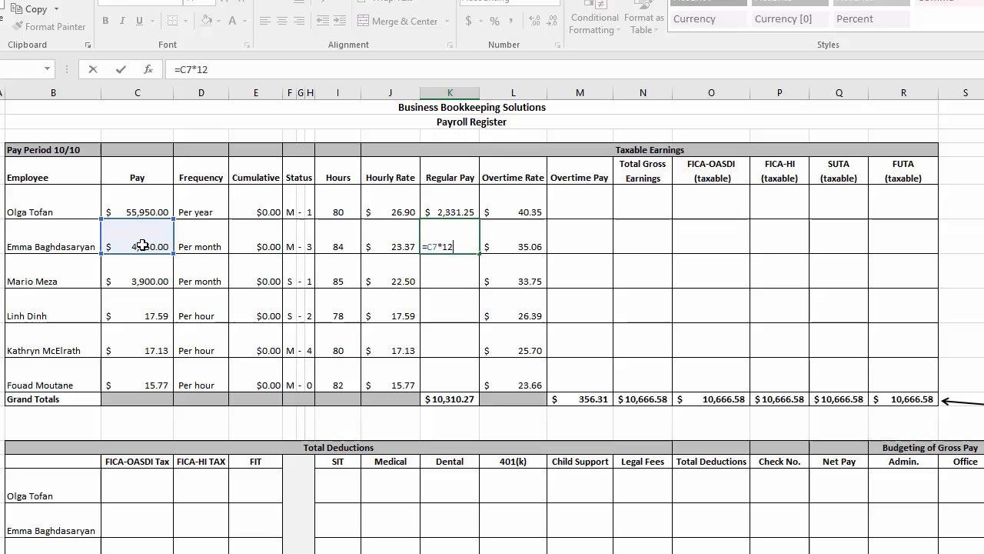
key("ctrl+Return")
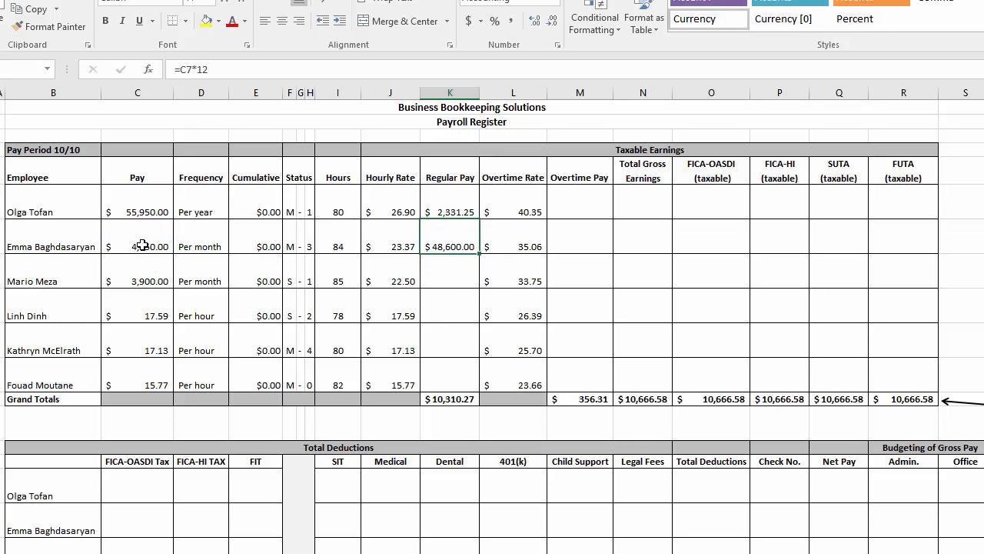
Extend the Regular Pay formula in K7 to =(C7*12)/24 to divide the annual pay by the pay periods
left_click(183, 70)
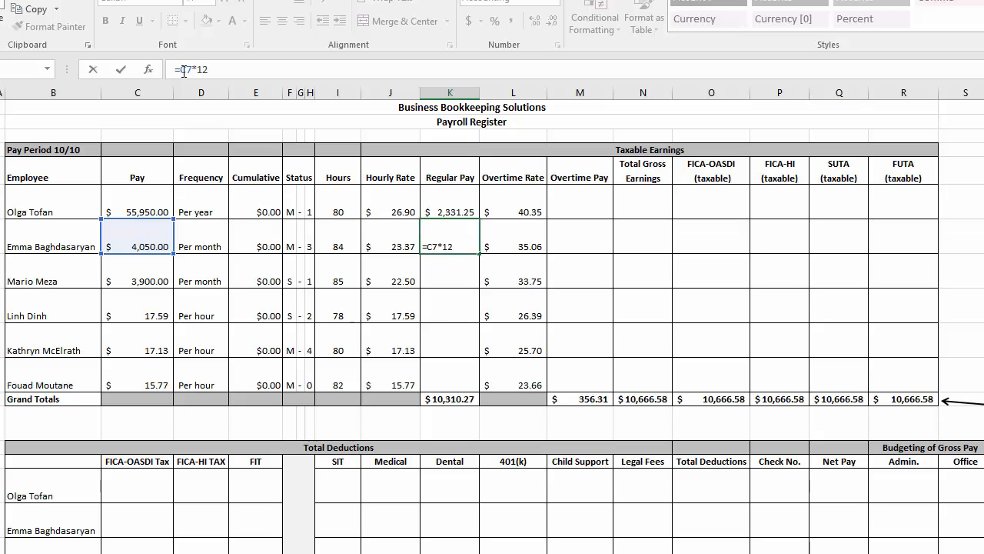
left_click(183, 70)
type("(")
type("/24")
key("Return")
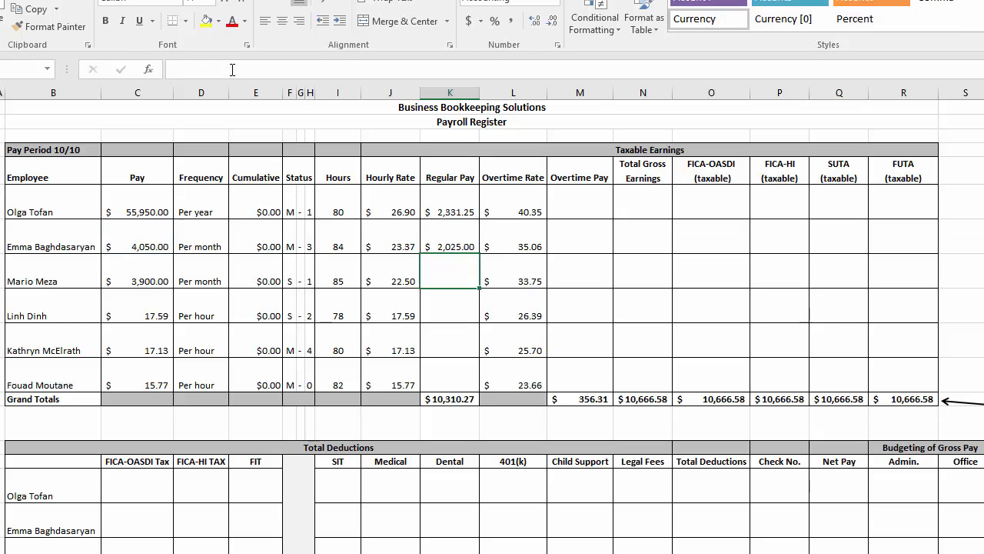
Wrap the Regular Pay formula in K7 in ROUND with two digits, so it reads =ROUND((C7*12)/24,2)
key("Up")
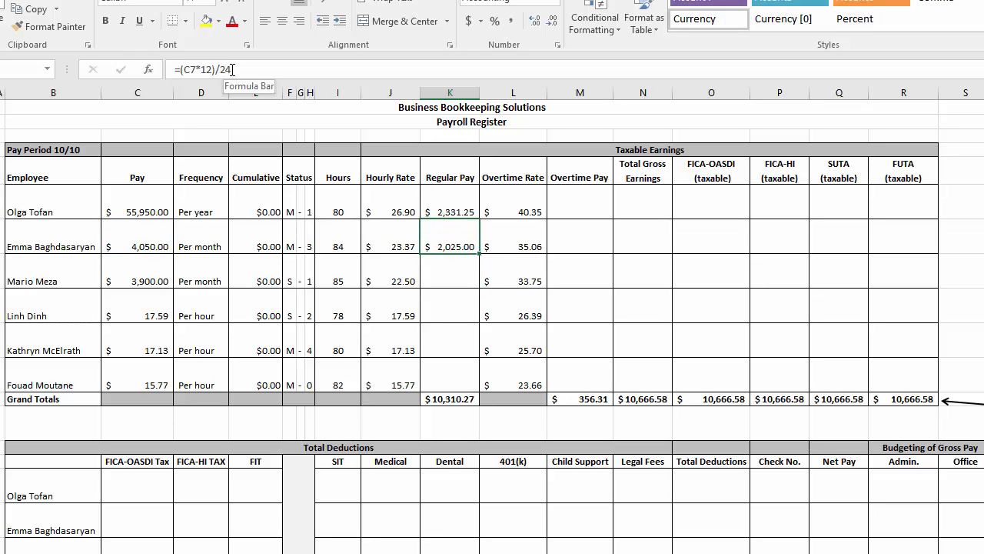
left_click(182, 70)
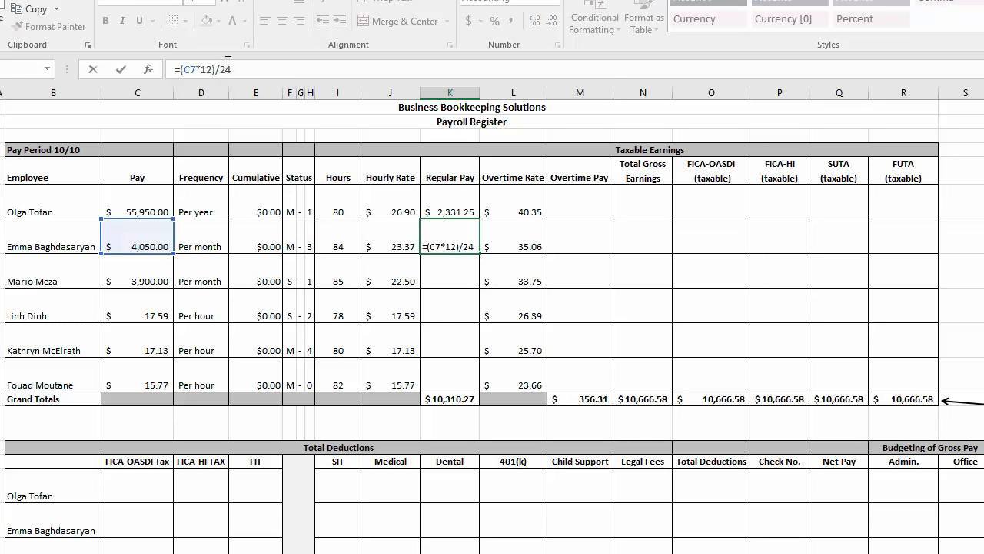
type("round(")
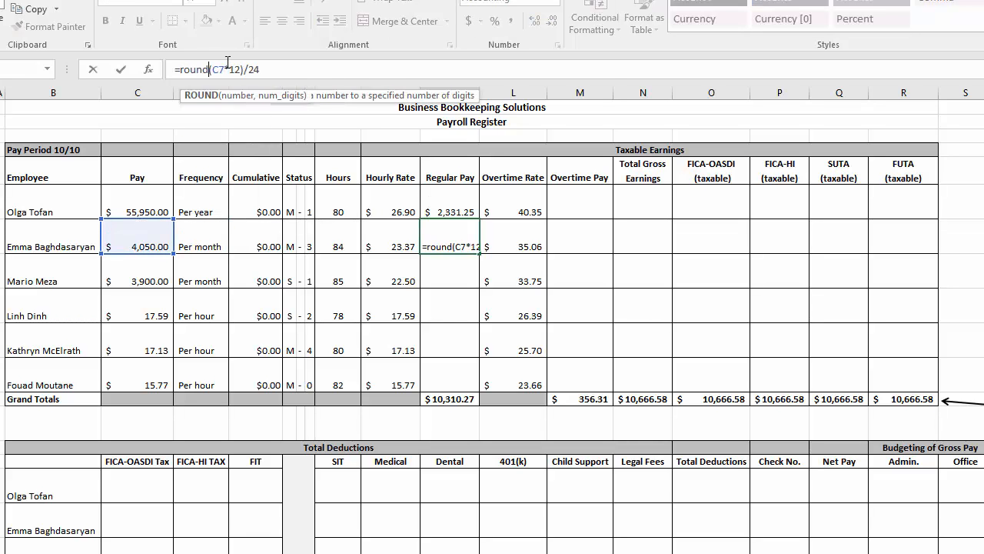
left_click(281, 70)
type(",2")
key("Return")
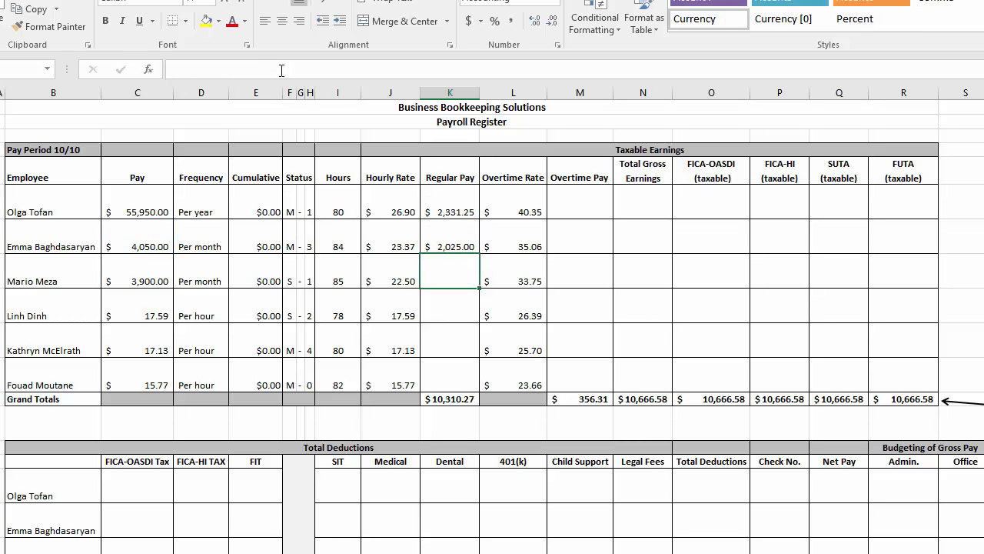
key("Up")
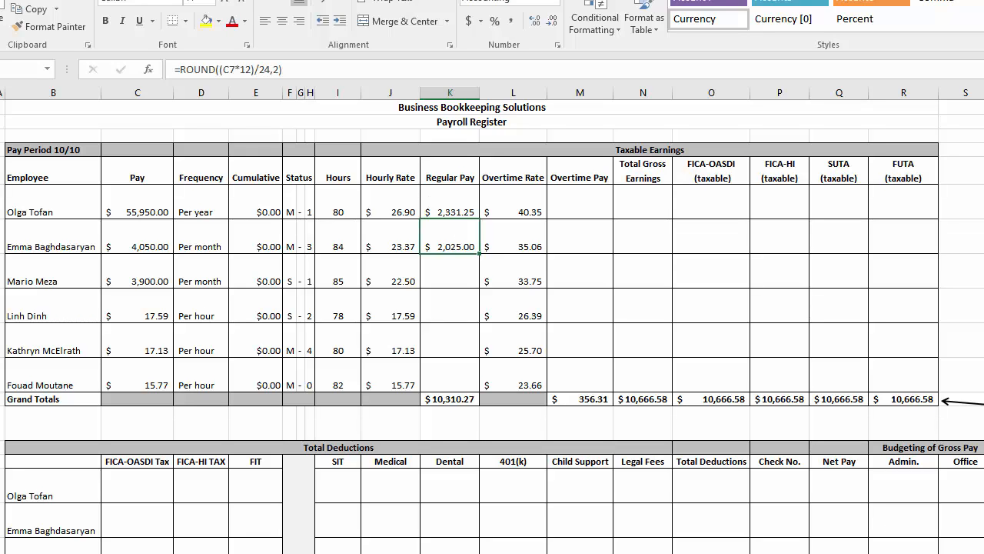
Compare the Hourly Rate formula in J7 with the Regular Pay formula in K7, and check the row's Overtime Pay cell
left_click(400, 247)
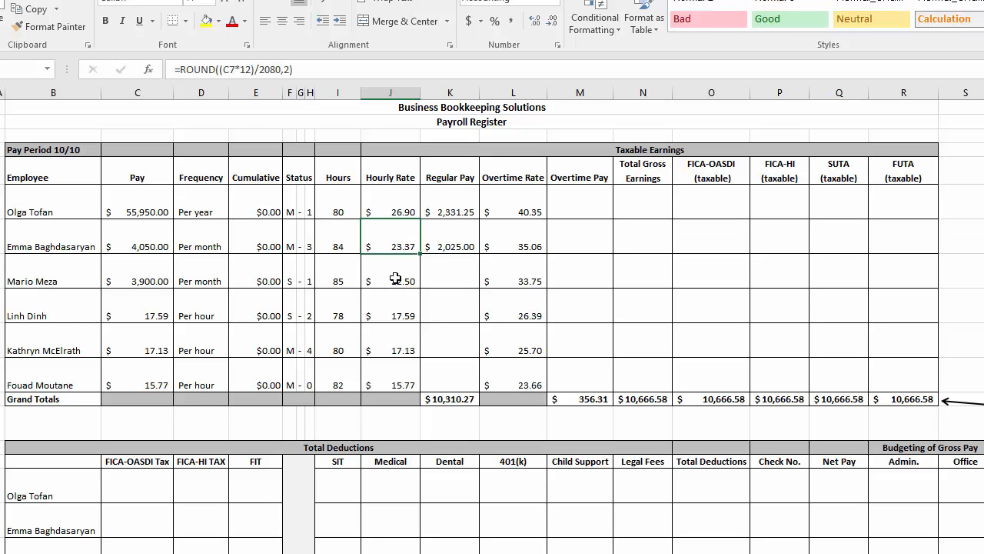
left_click(443, 239)
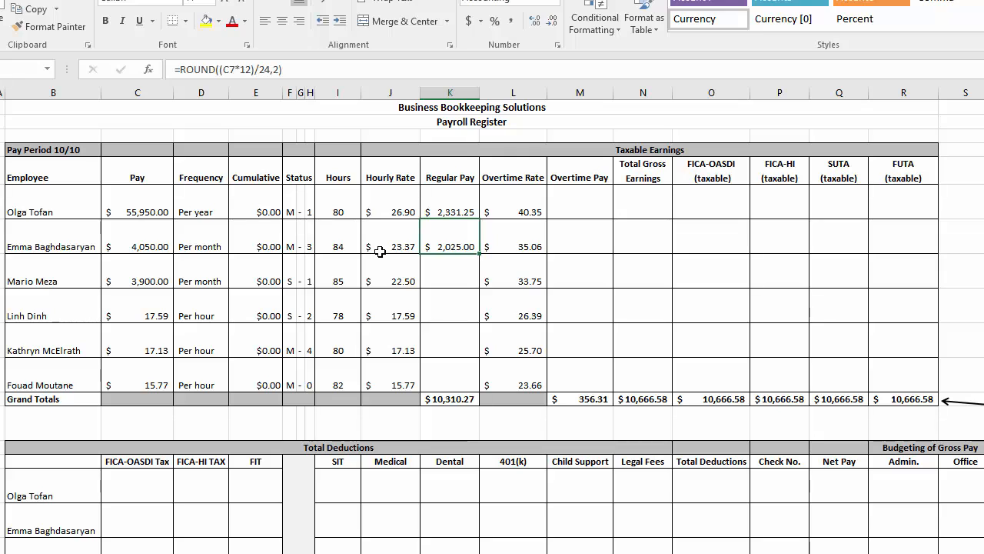
double_click(459, 244)
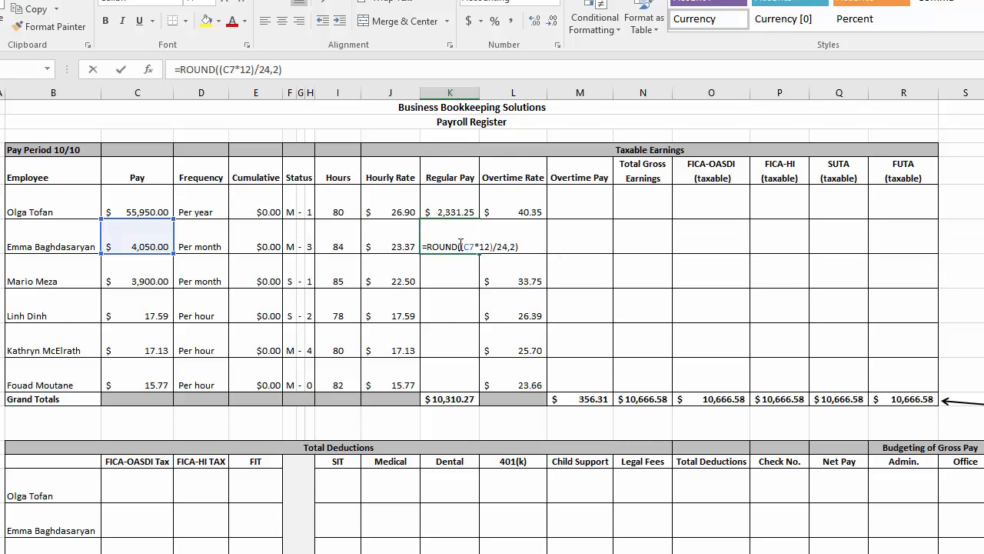
key("Escape")
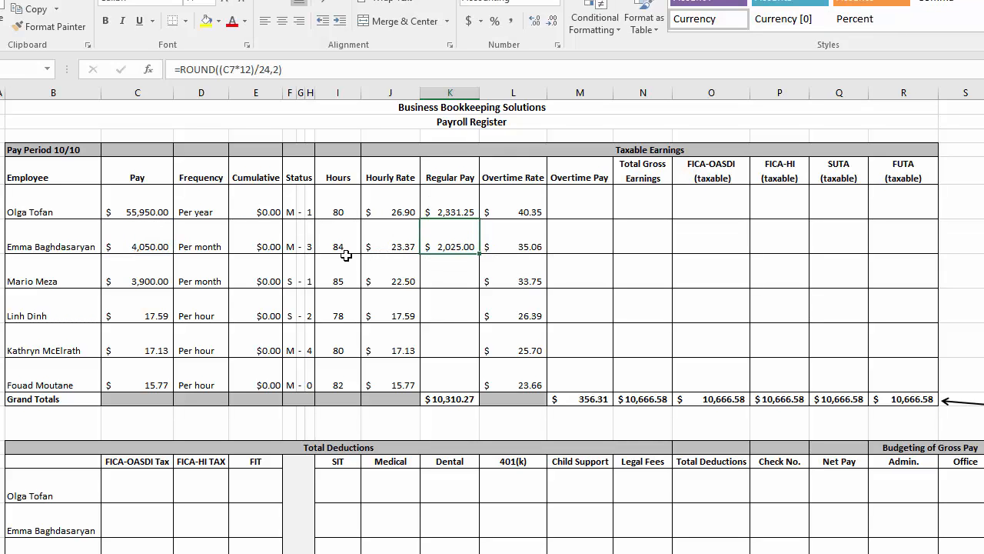
left_click(577, 244)
Enter the formula =(C8*12) in K8 to annualize the second monthly paid employee's Pay amount
left_click(463, 275)
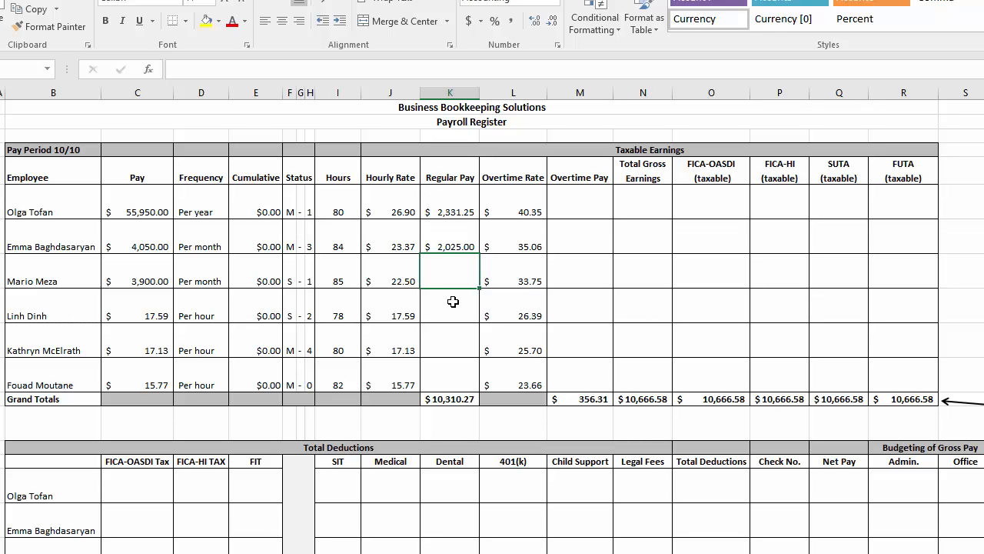
type("=")
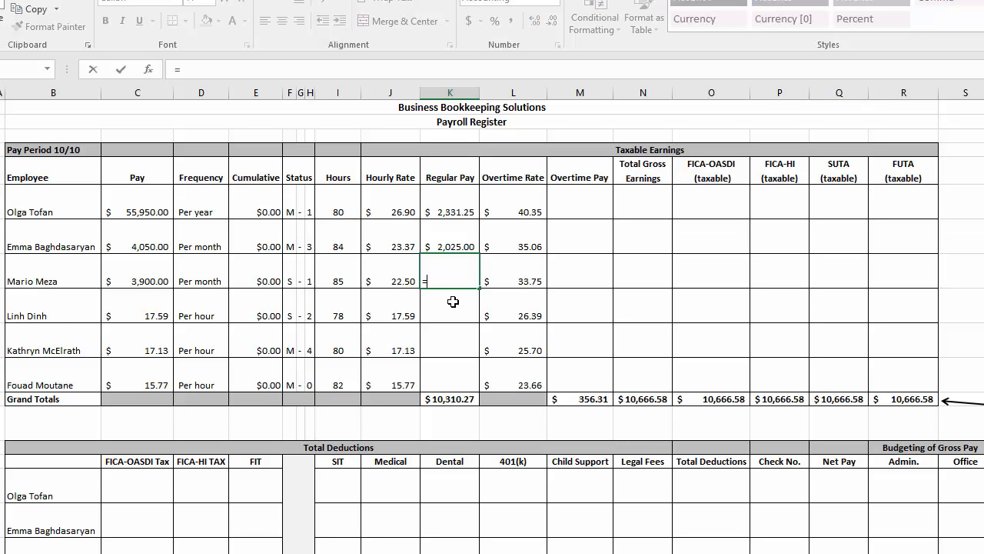
left_click(148, 278)
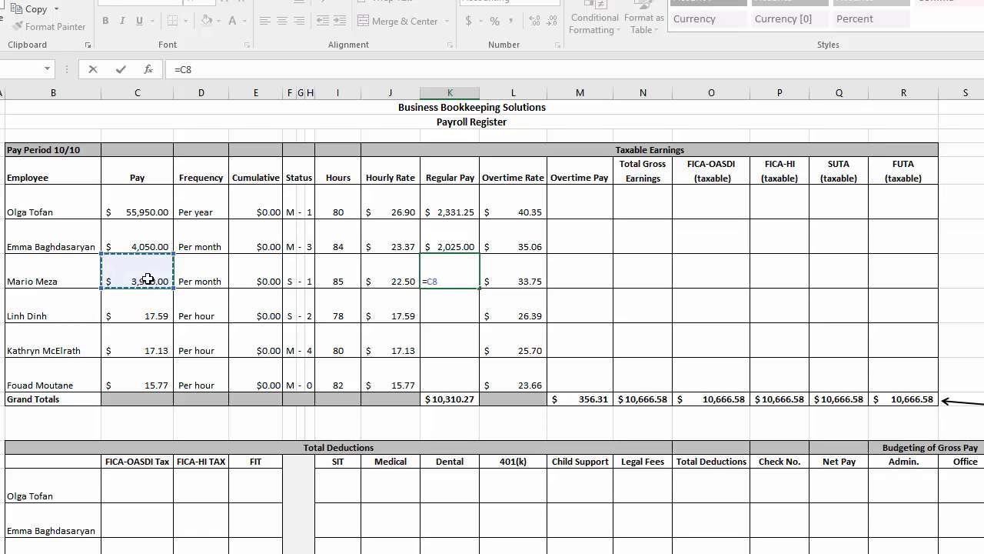
type("*12")
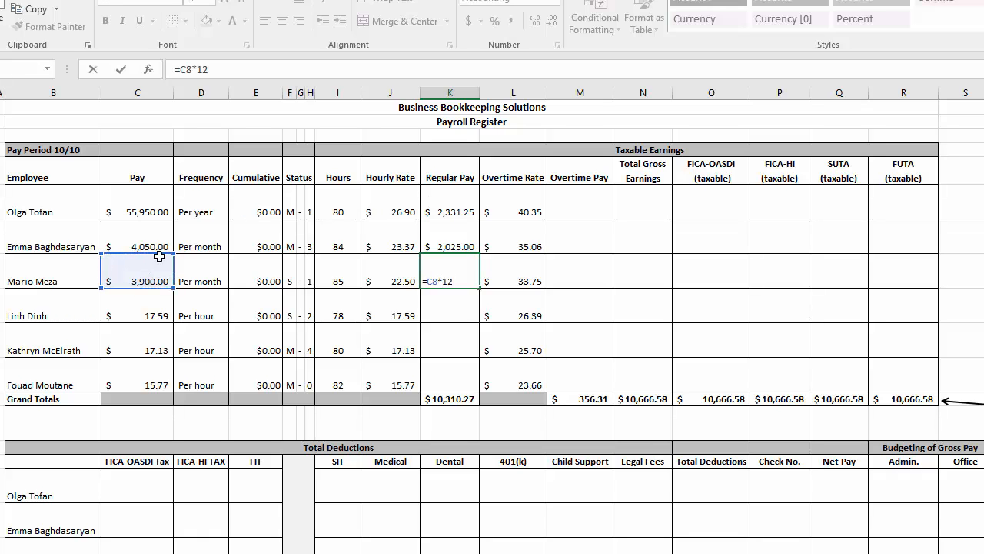
left_click(248, 70)
left_click(183, 70)
type("(")
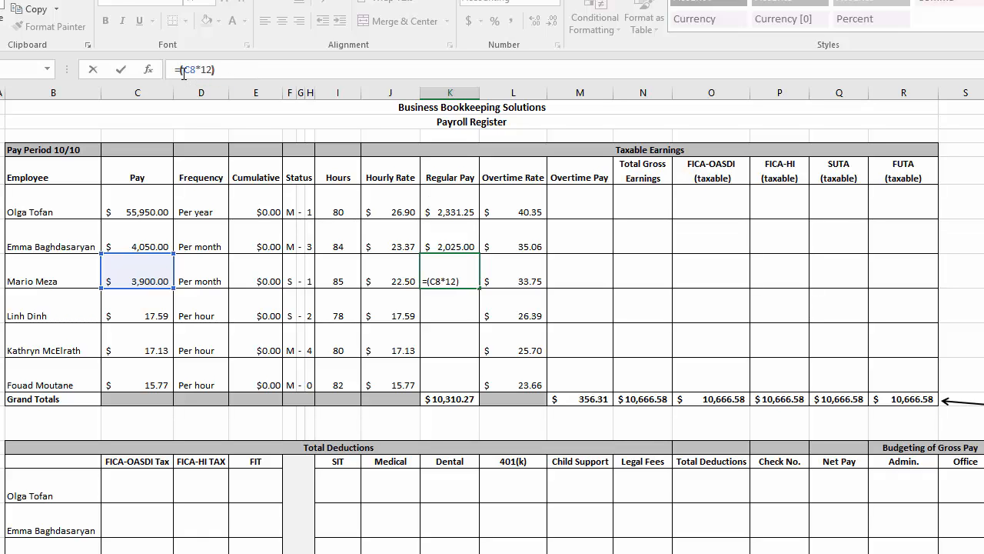
key("Return")
Divide the annualized pay in K8 by 24, so the formula reads =(C8*12)/24
key("Up")
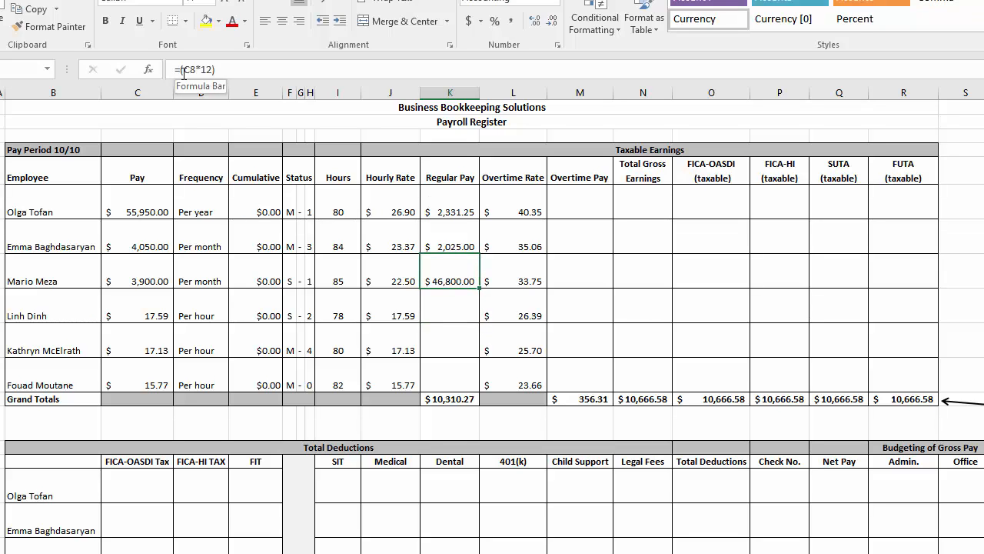
left_click(235, 68)
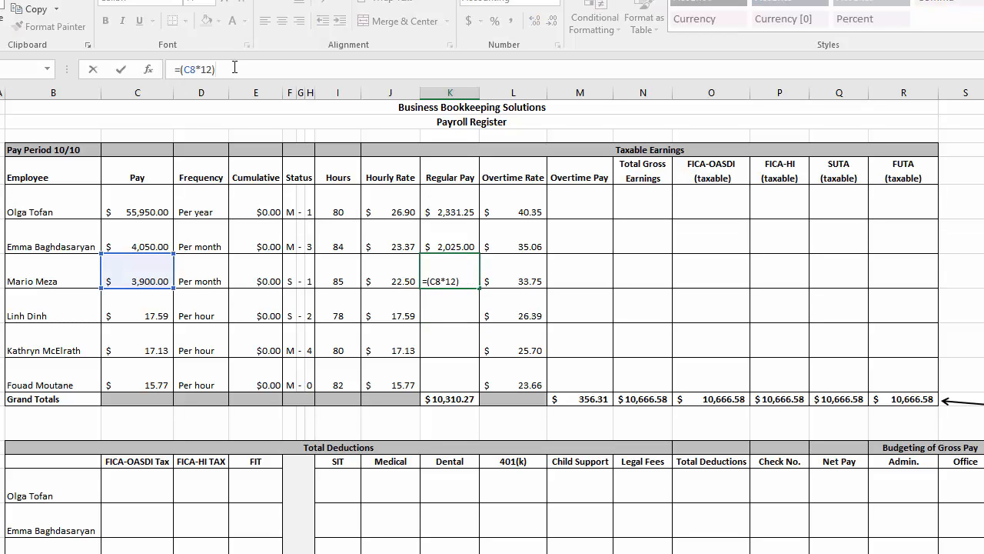
type("/24")
key("Return")
key("Up")
key("Return")
Wrap the Regular Pay formula in K8 in ROUND with two digits, so it reads =ROUND((C8*12)/24,2)
key("Up")
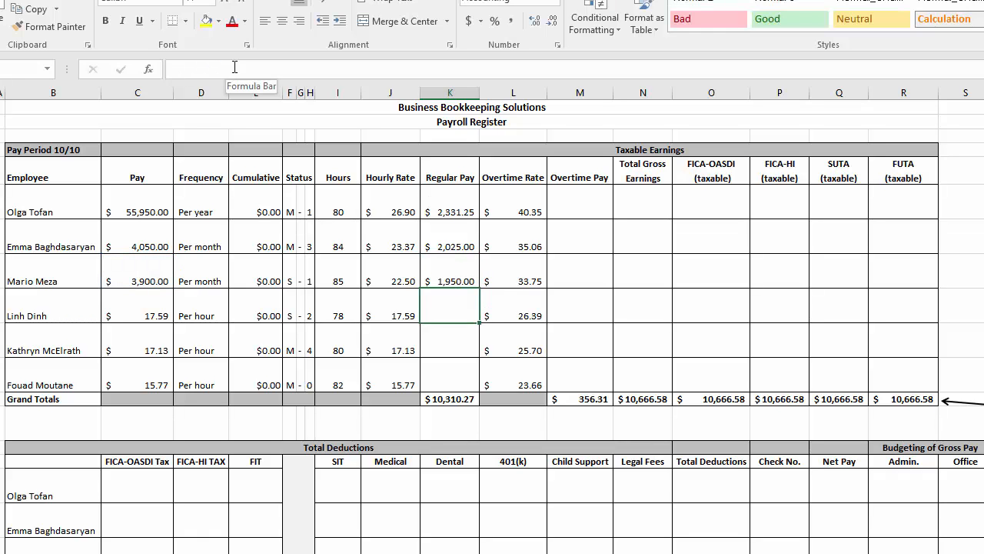
left_click(180, 70)
type("round")
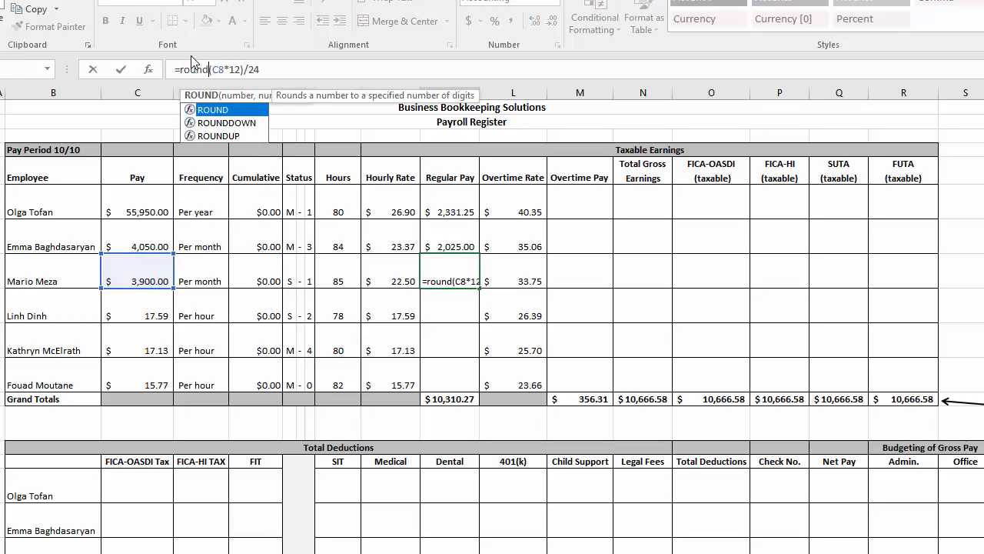
type("(")
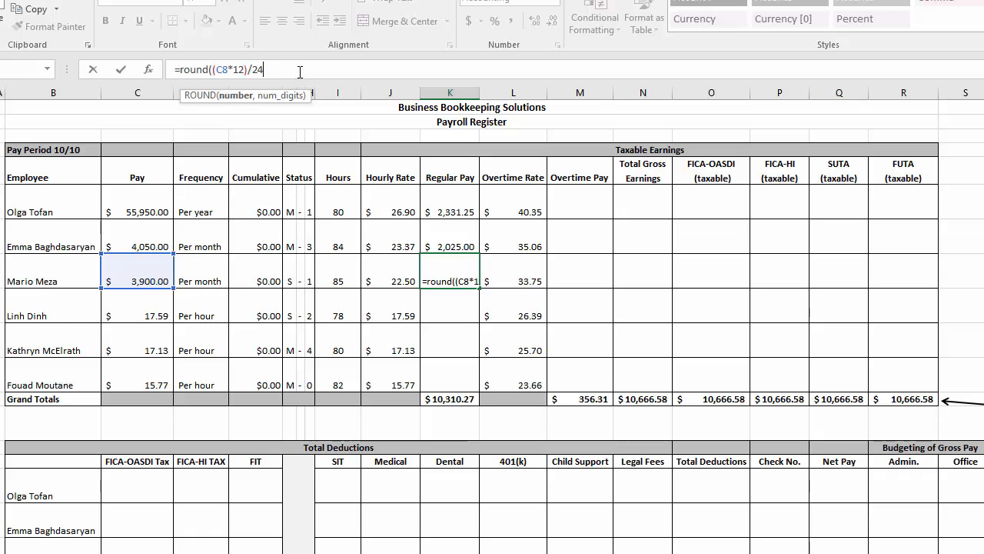
type(",2")
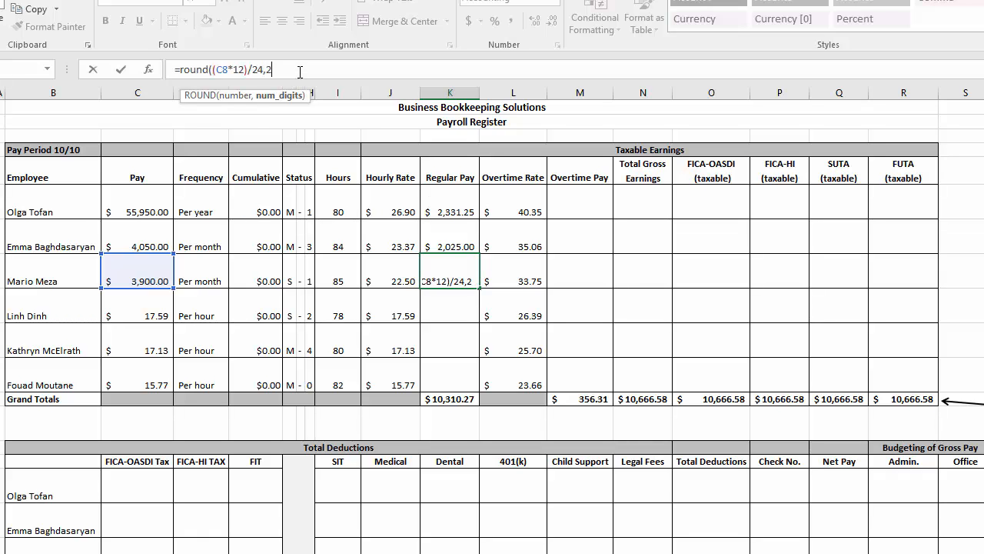
key("ctrl+Return")
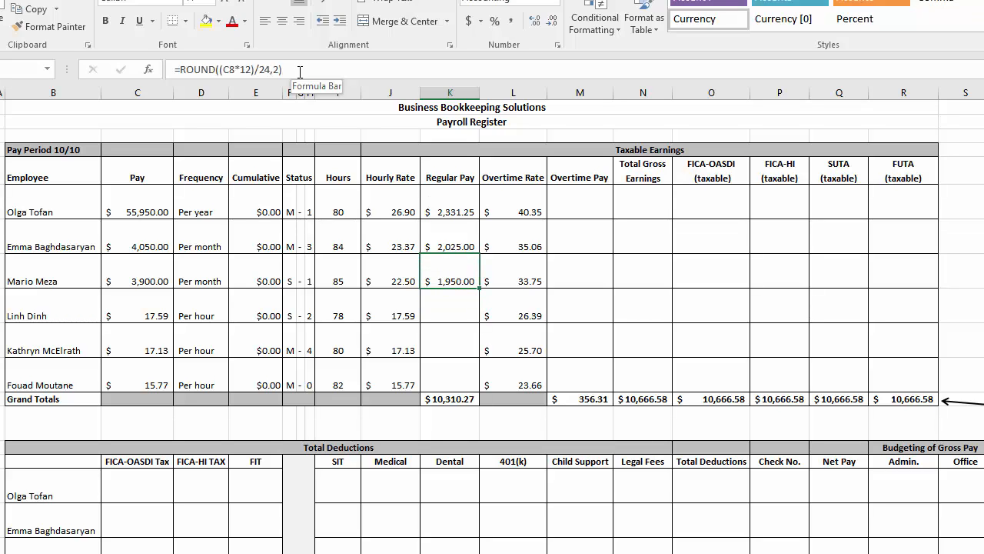
key("Return")
key("Up")
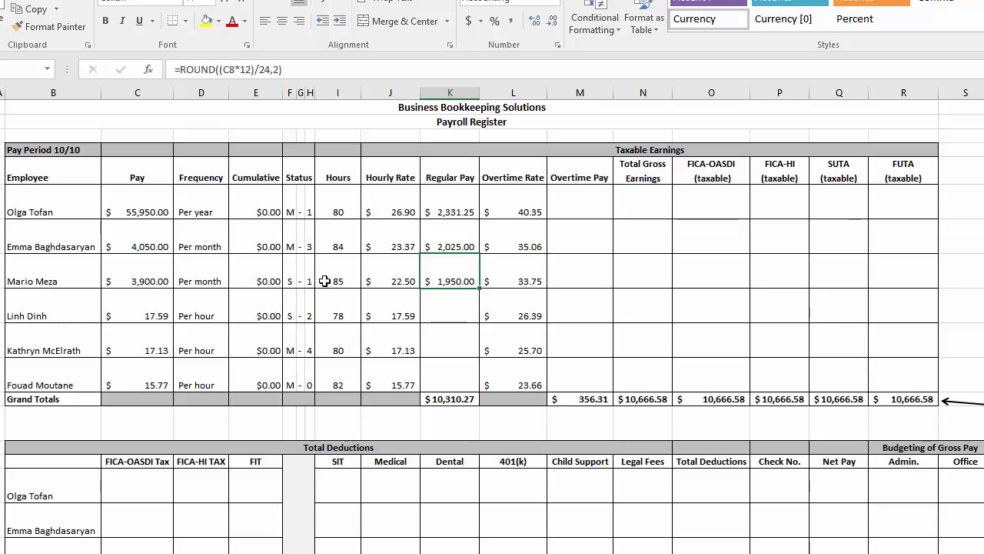
Enter the formula =I9*C9 in K9 to multiply the first hourly employee's Hours by the hourly Pay
left_click(453, 312)
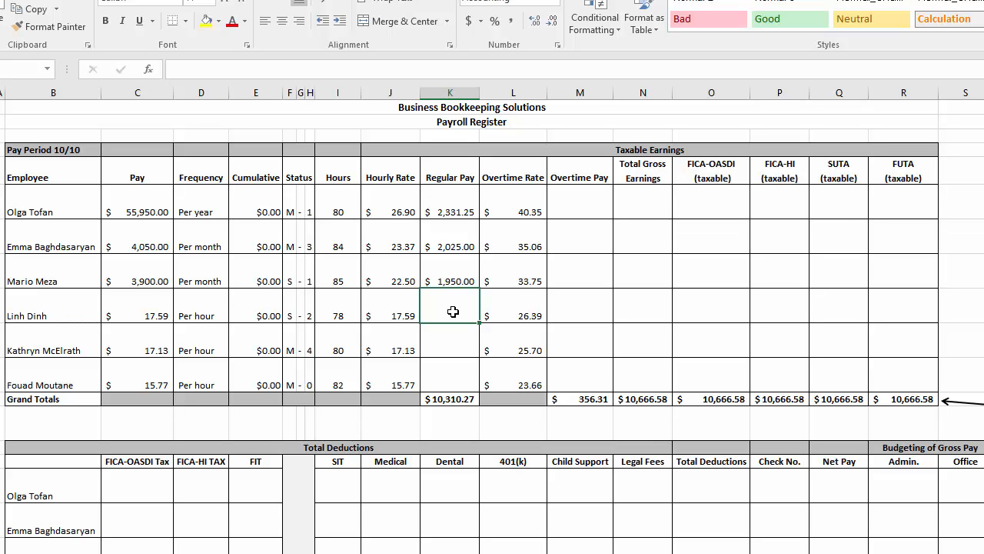
left_click(331, 312)
left_click(452, 302)
type("=")
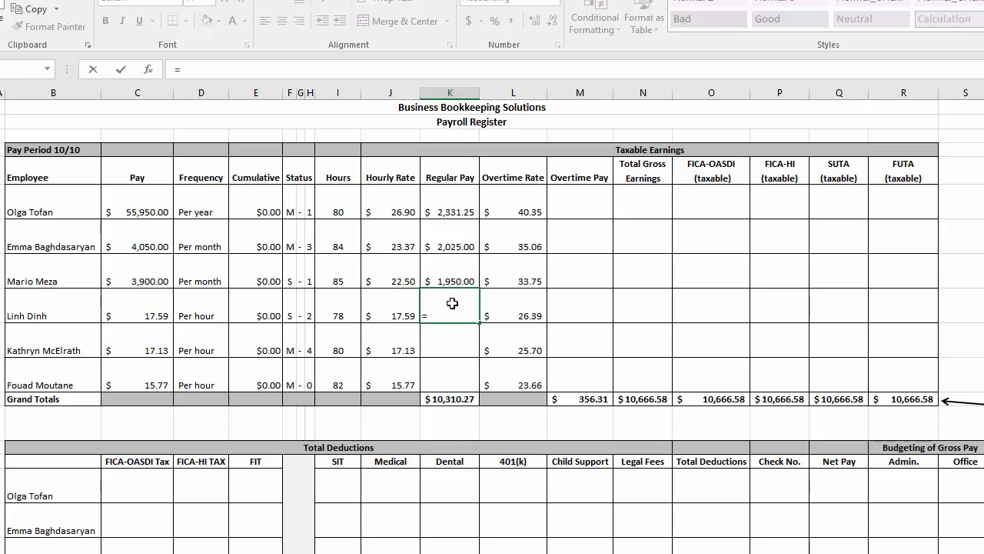
left_click(344, 315)
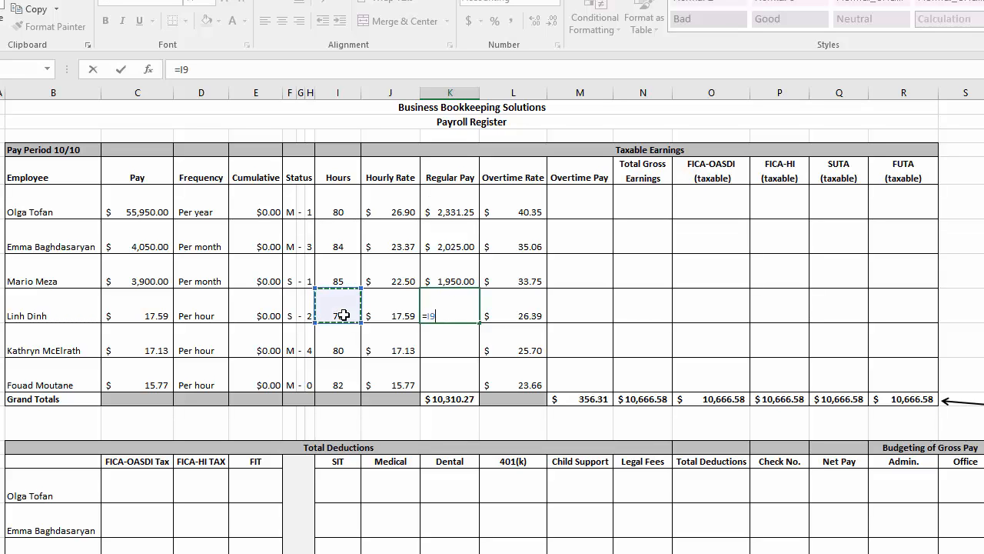
type("*")
left_click(137, 309)
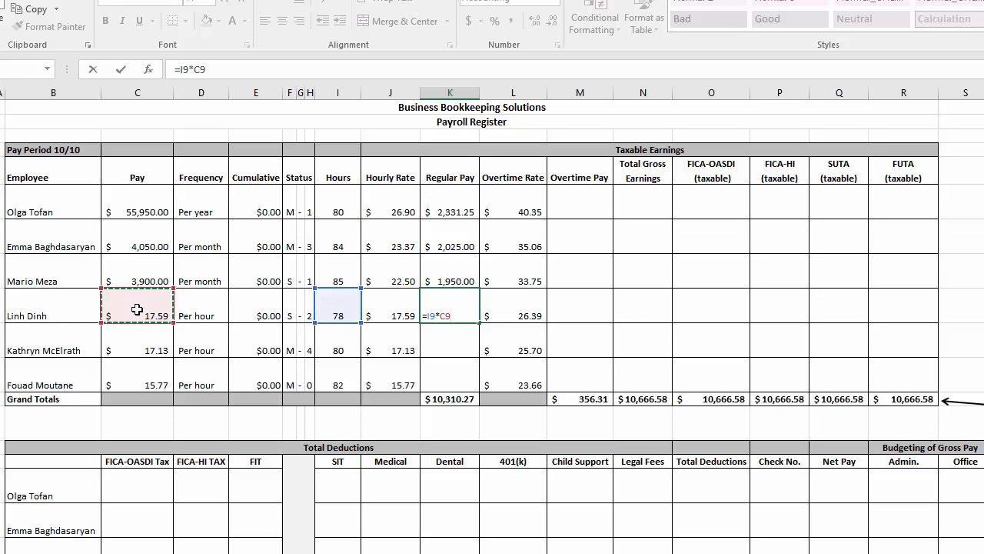
key("Return")
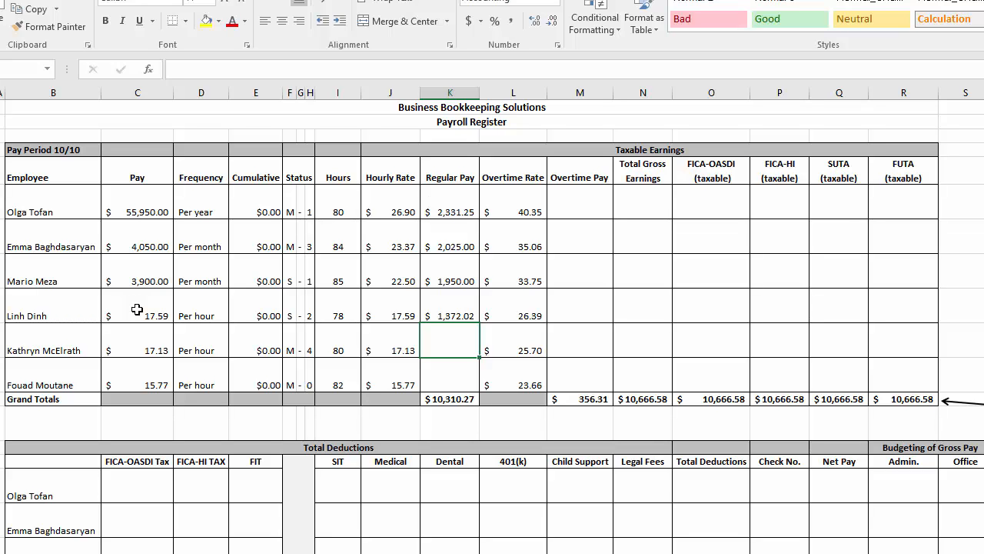
Copy the Regular Pay formula in K9 down to K10 and K11 for the other two hourly employees
left_click(464, 313)
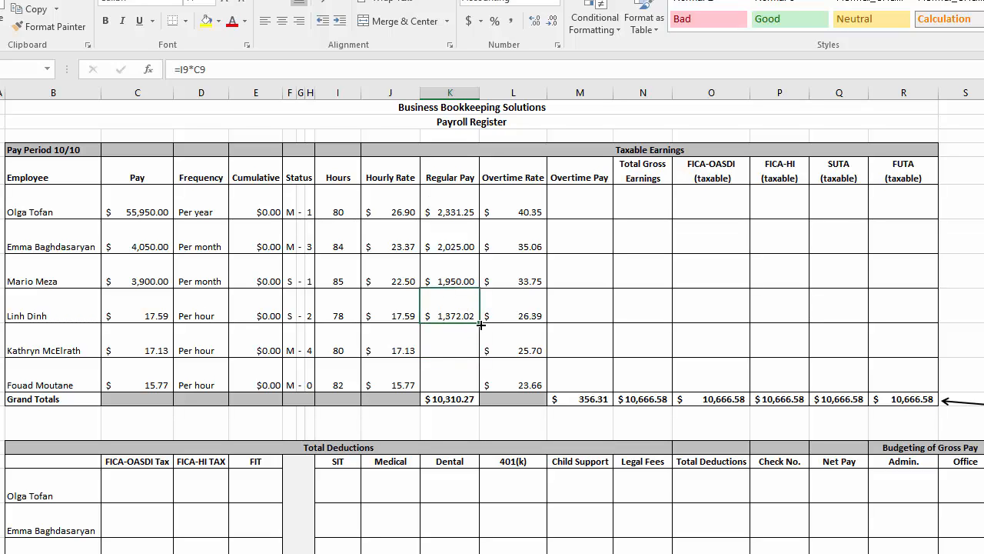
left_click_drag(481, 326, 478, 384)
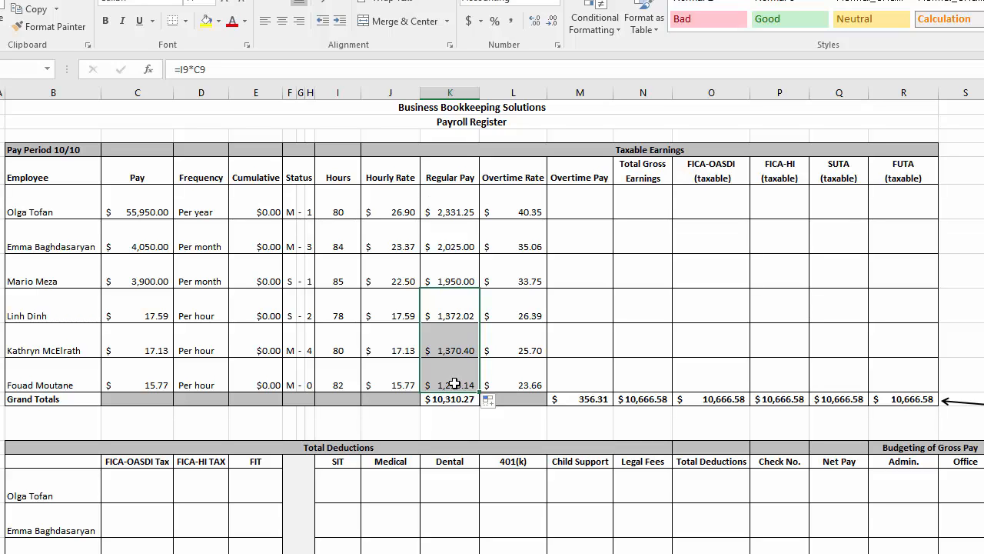
Note 10310.27 in K13, below the Regular Pay grand total, as a check figure
left_click(451, 399)
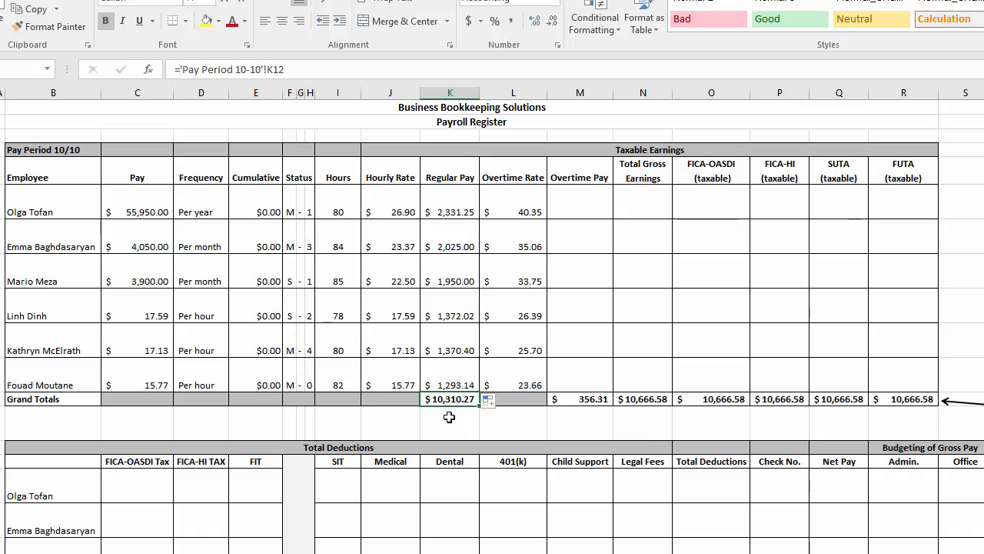
left_click(449, 417)
type("10")
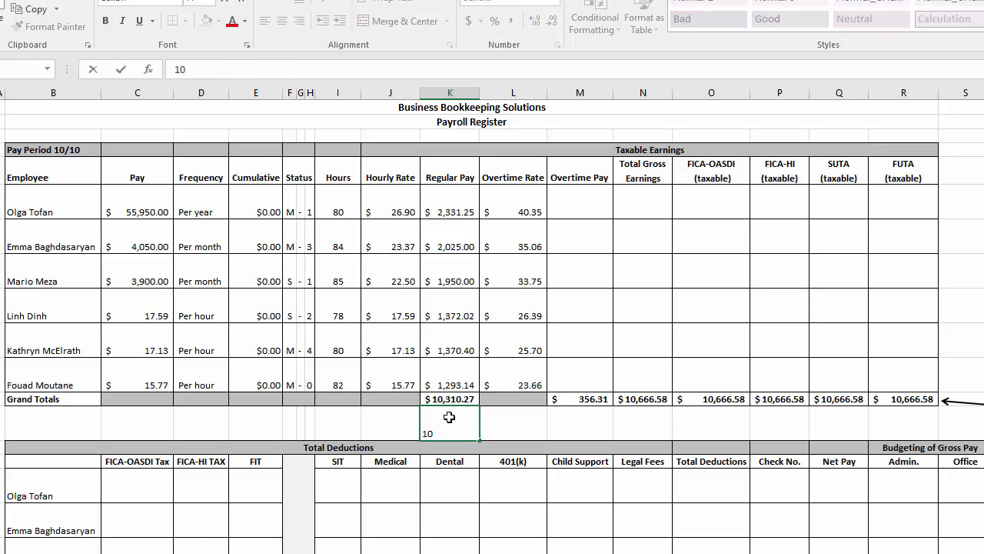
type("310.27")
key("Return")
left_click(449, 417)
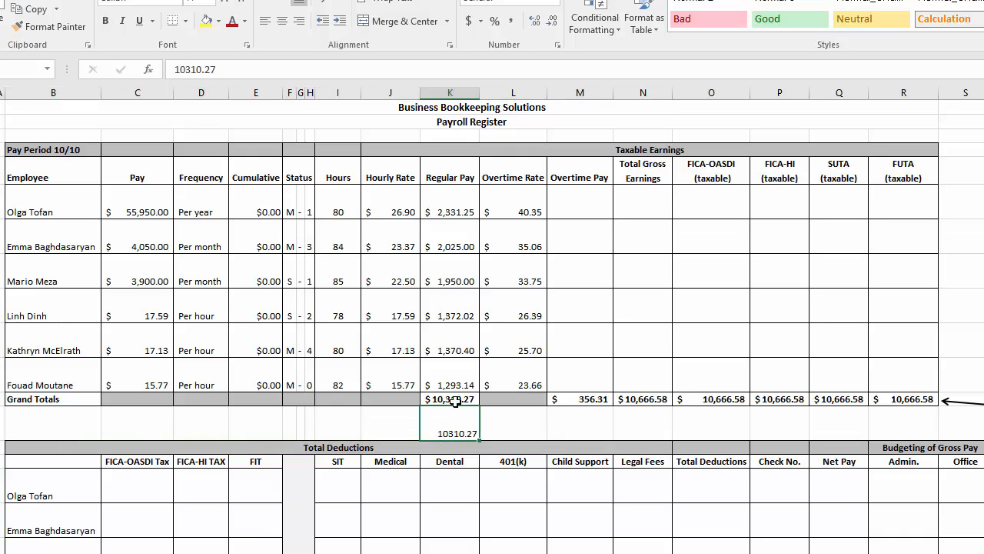
Replace the linked Regular Pay grand total in K12 with =SUM(K6:K11)
left_click(456, 399)
key("Delete")
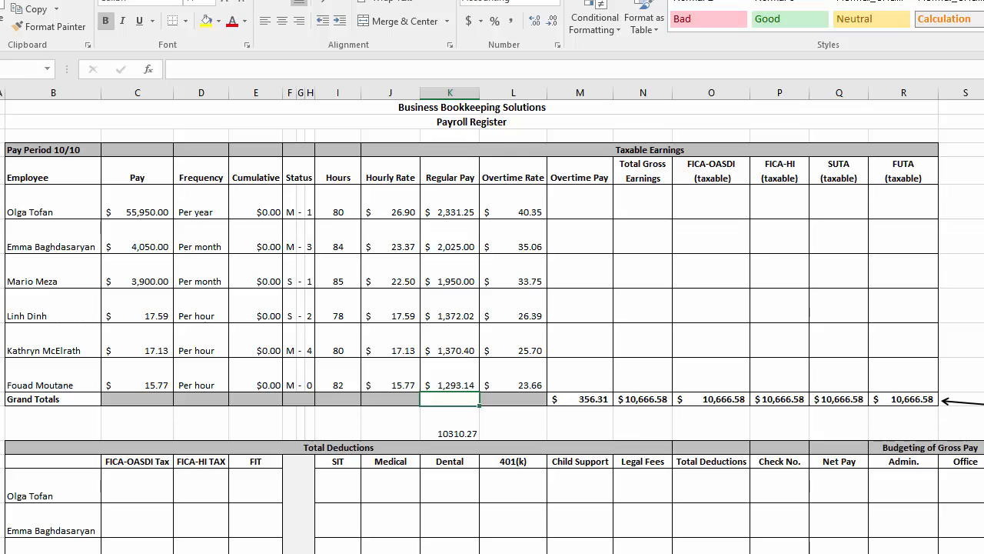
key("alt+equal")
key("Return")
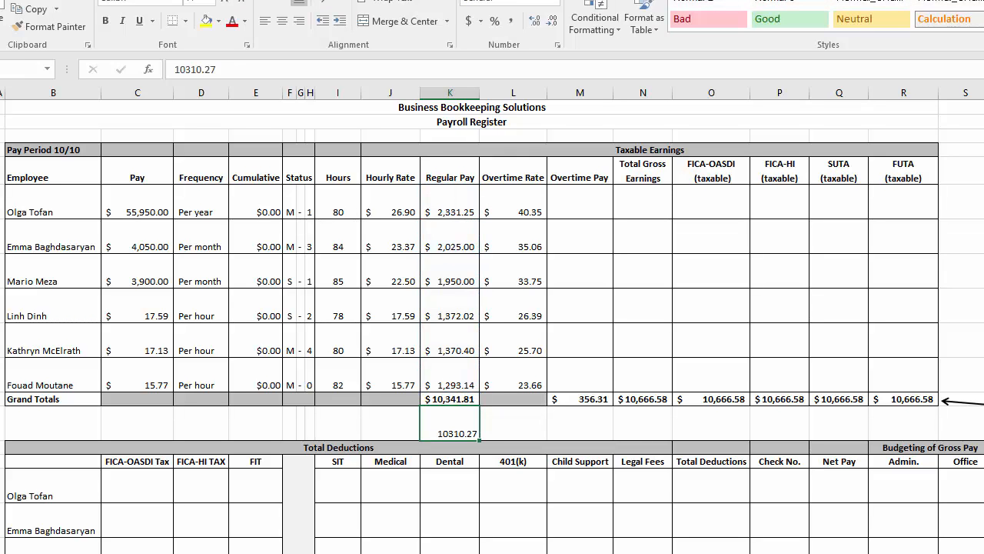
Enter =80*C11 in K11 so the last hourly employee's Regular Pay covers only 80 hours
left_click(450, 316)
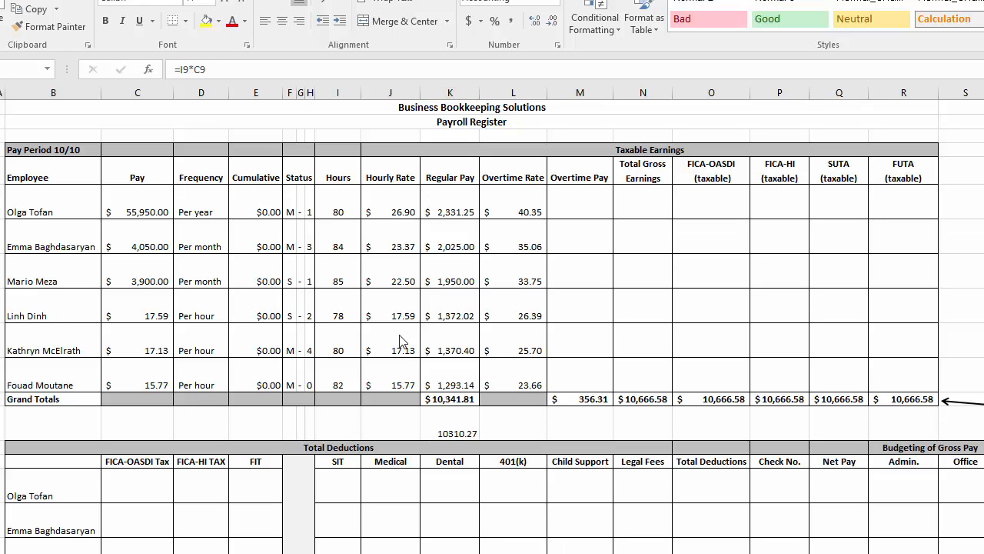
left_click(399, 374)
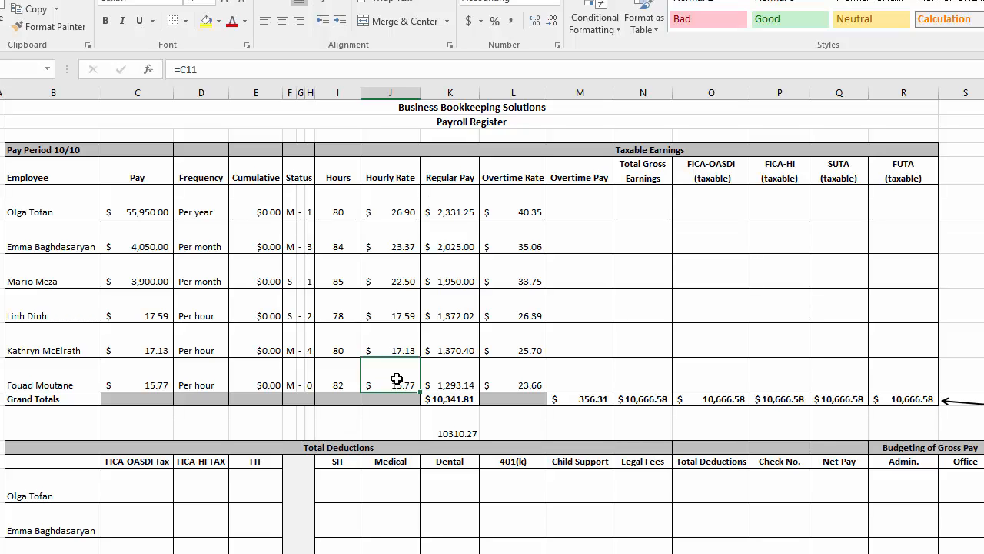
left_click(345, 380)
left_click(392, 382)
left_click(442, 383)
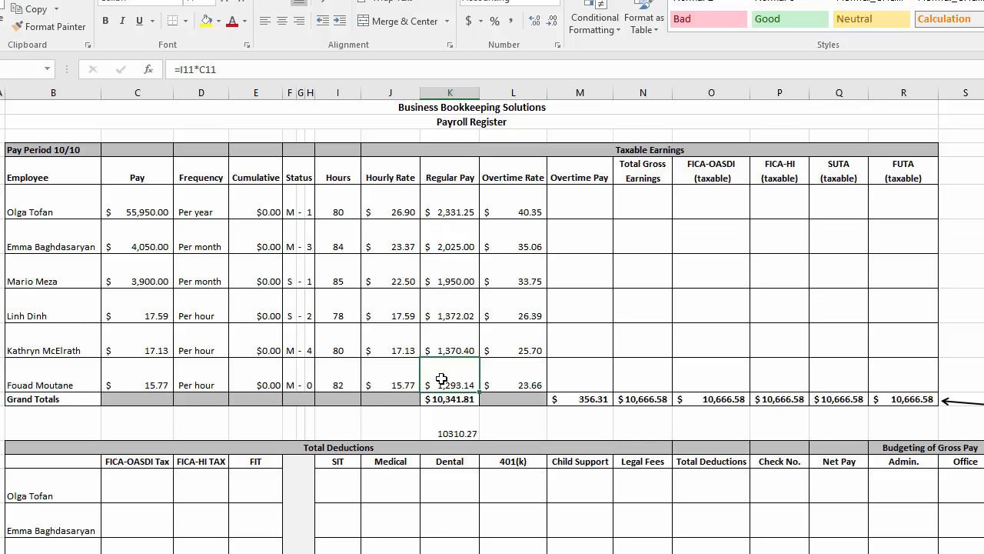
type("=")
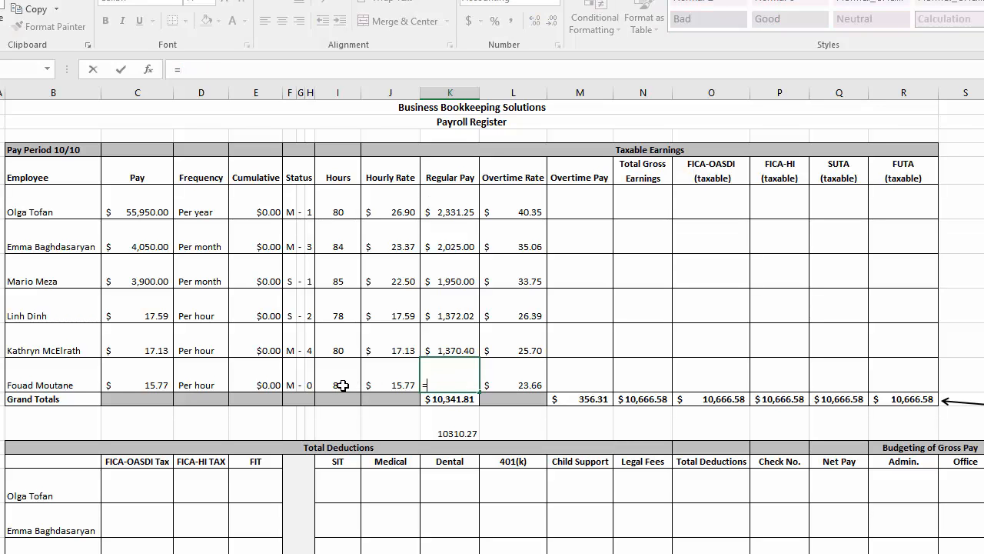
type("80*")
left_click(115, 381)
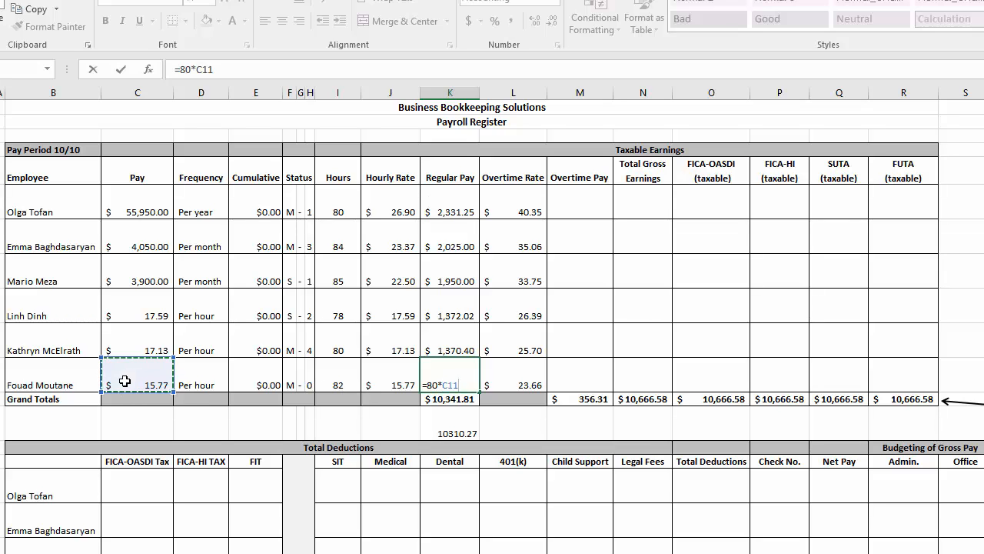
key("Return")
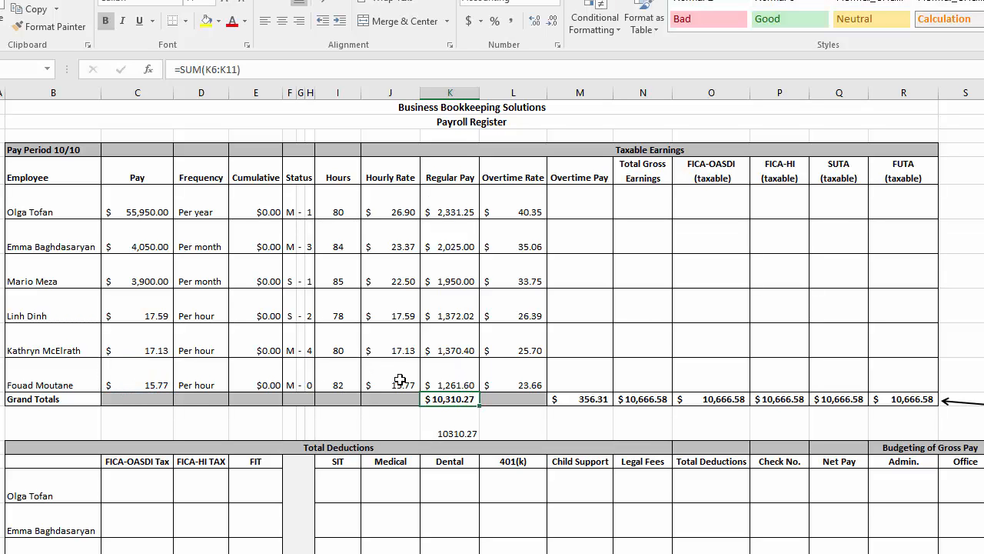
Check the Regular Pay formulas in K11 and K10, and delete the check figure below the grand total in K13
left_click(455, 381)
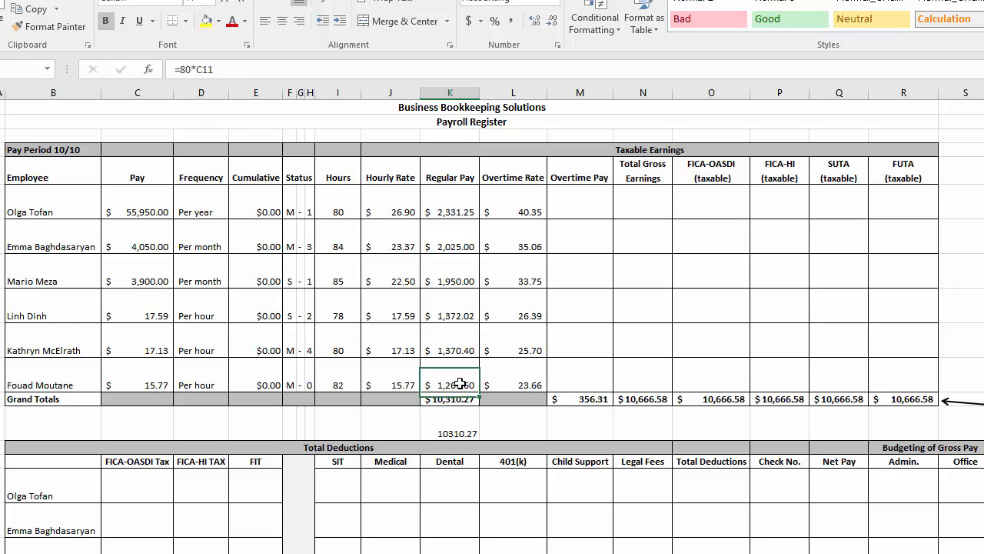
left_click(459, 344)
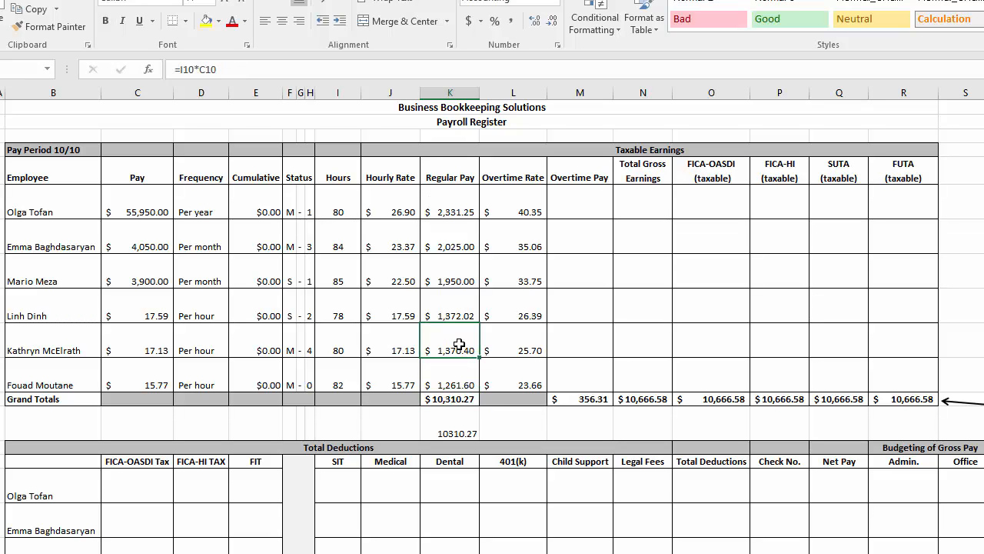
double_click(459, 344)
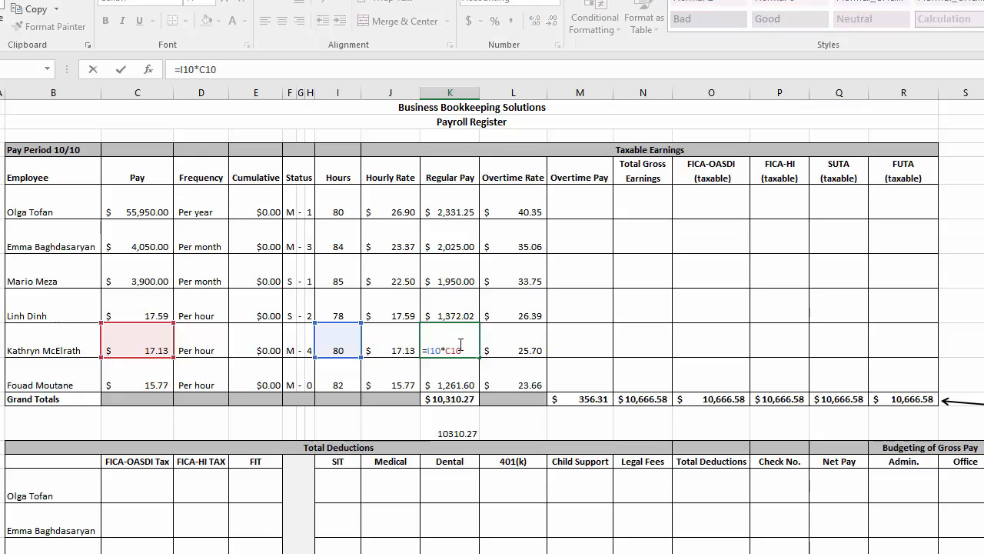
key("Escape")
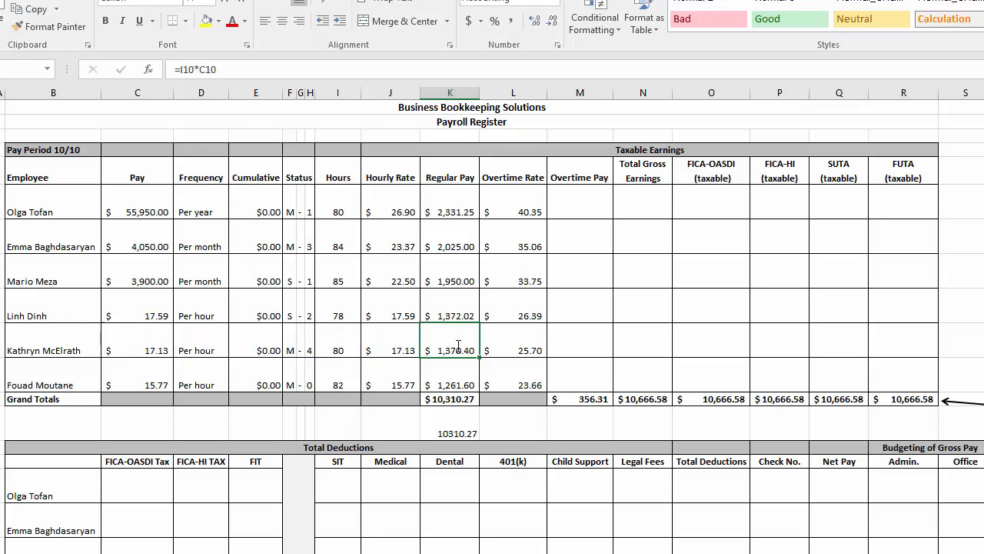
left_click(450, 428)
key("Delete")
key("Down")
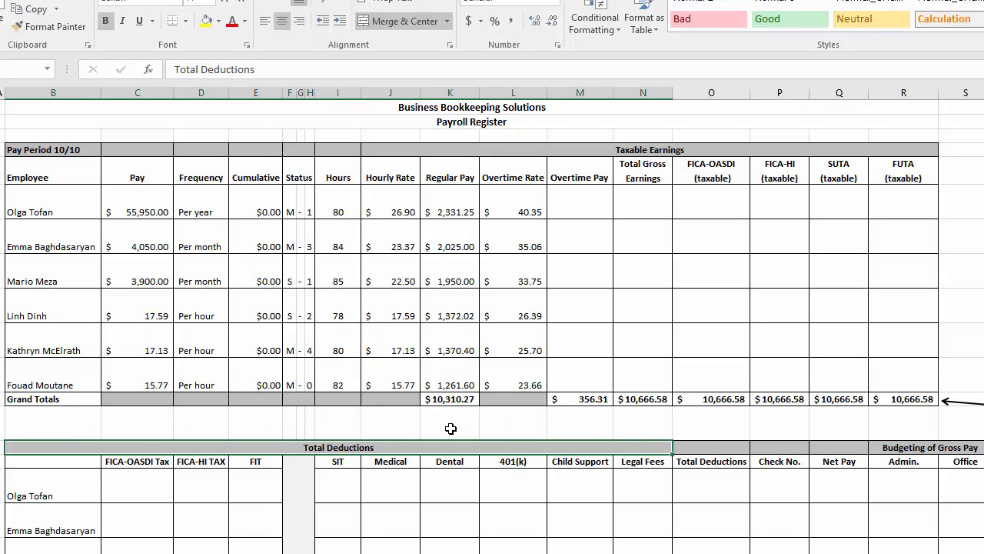
left_click(582, 211)
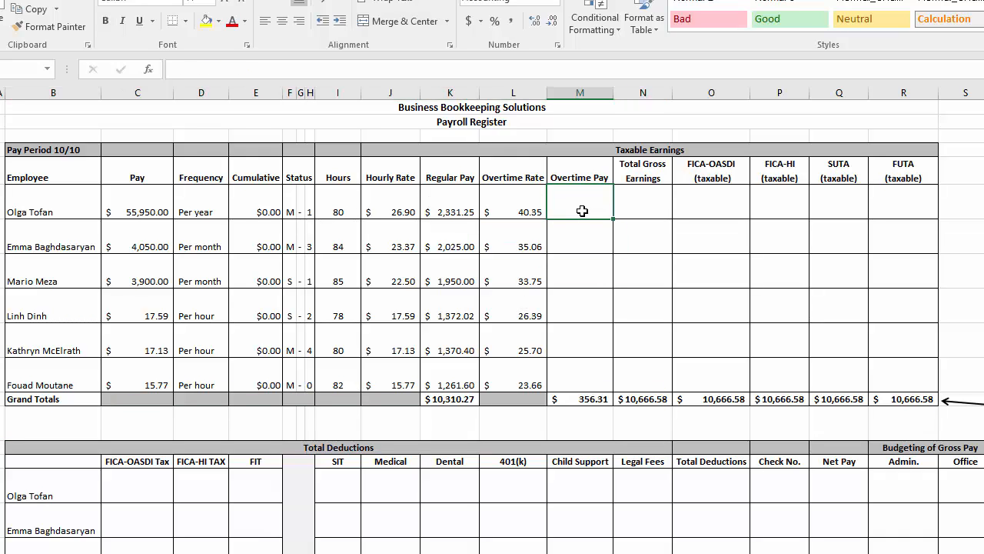
type("=")
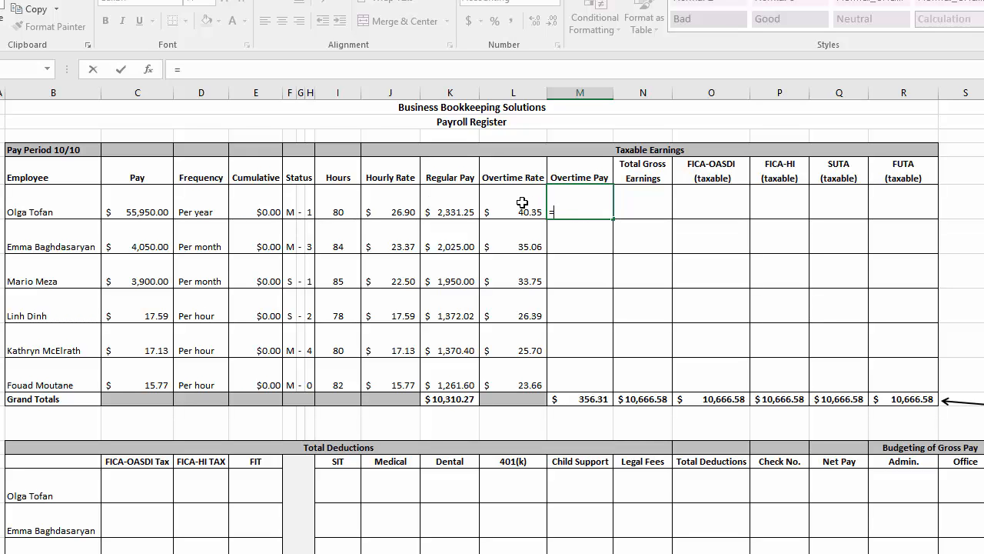
key("BackSpace")
Enter =4*L7 in M7 to pay the first monthly paid employee's 4 overtime hours at the Overtime Rate
left_click(578, 247)
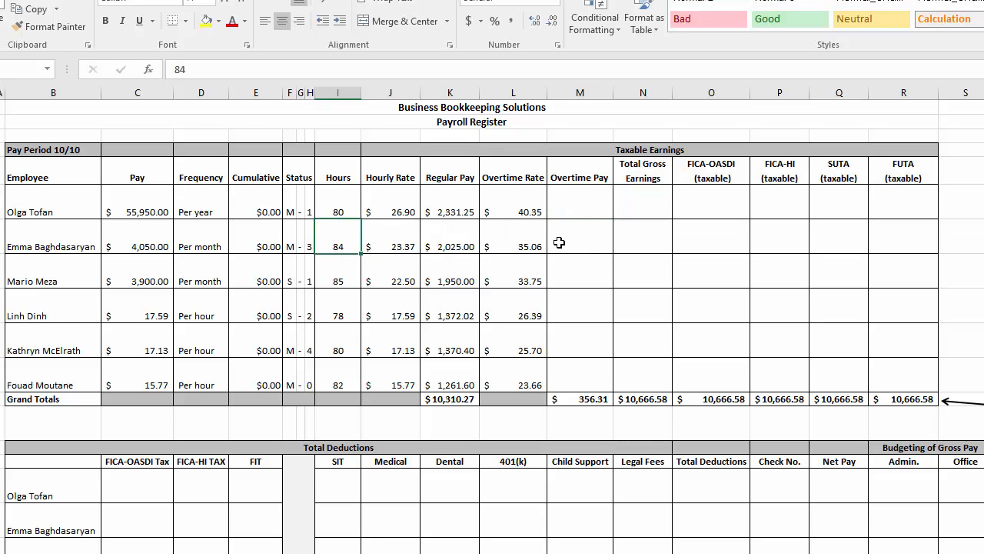
double_click(561, 242)
type("=4")
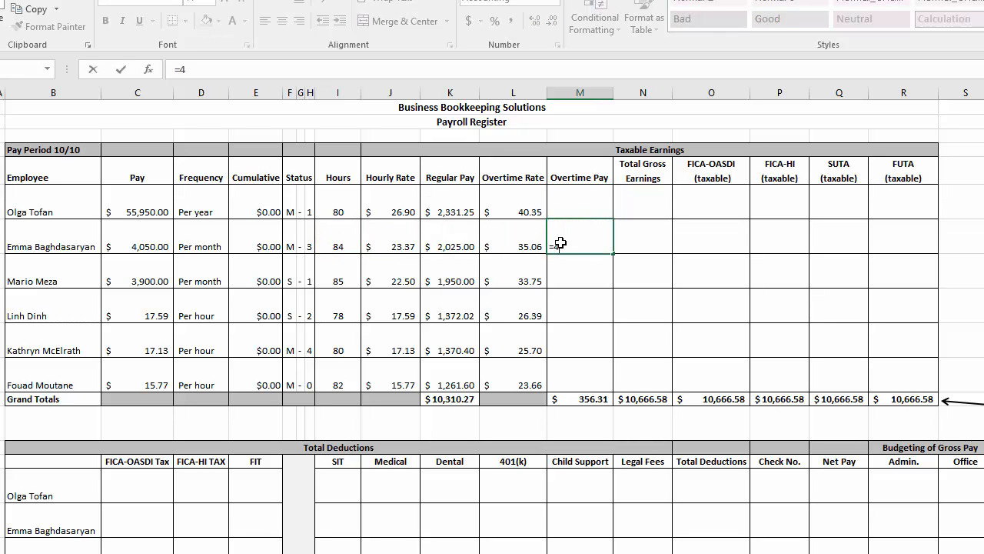
type("*")
left_click(510, 241)
key("Return")
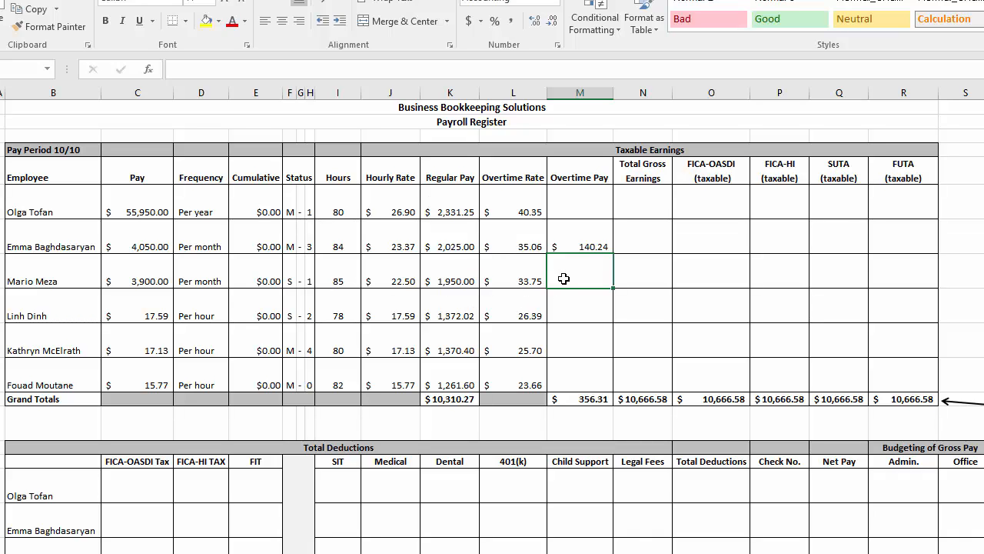
Enter =5*L8 in M8 to pay the second monthly paid employee's 5 overtime hours at the Overtime Rate
type("=5")
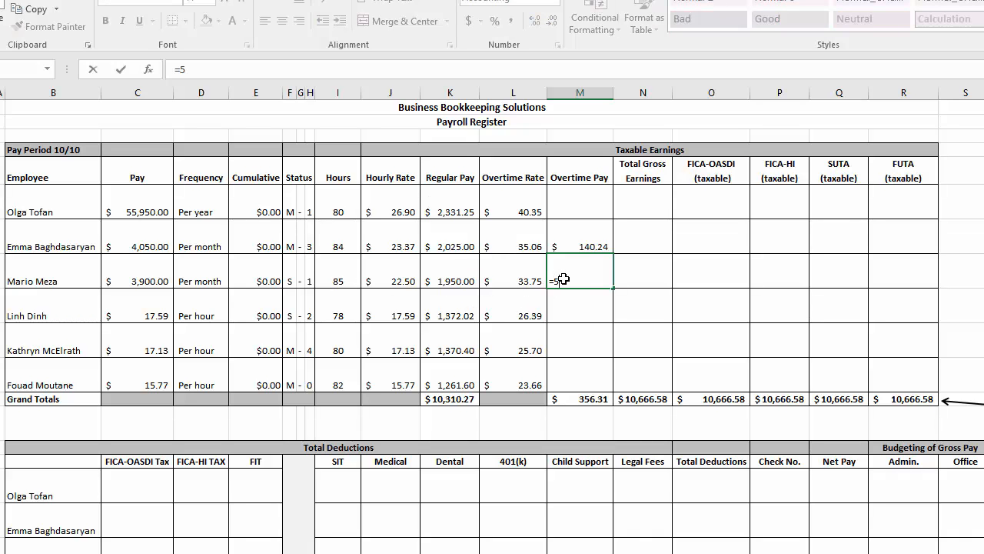
type("*")
left_click(522, 279)
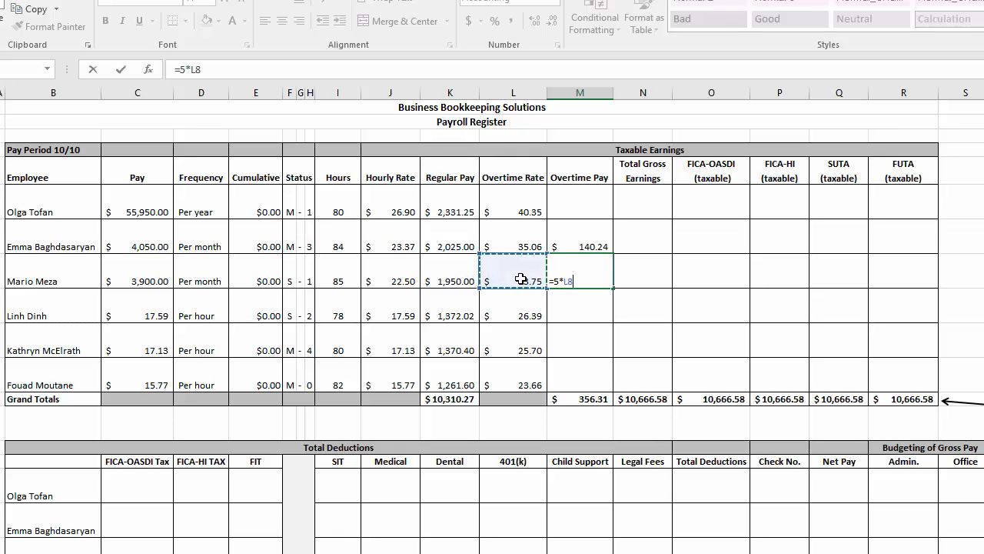
key("Return")
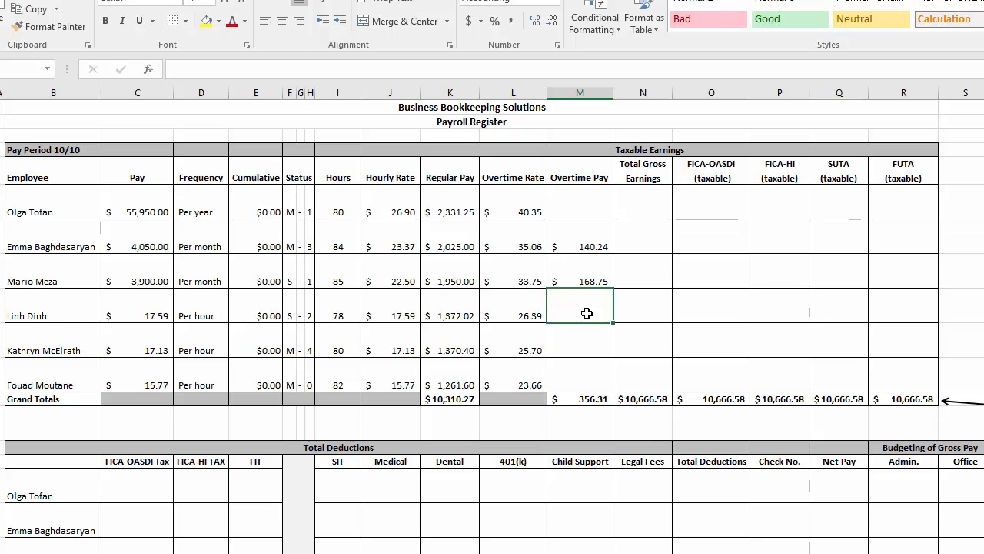
Enter =2*L11 in M11 to pay the last hourly employee's 2 overtime hours at the Overtime Rate
left_click(579, 349)
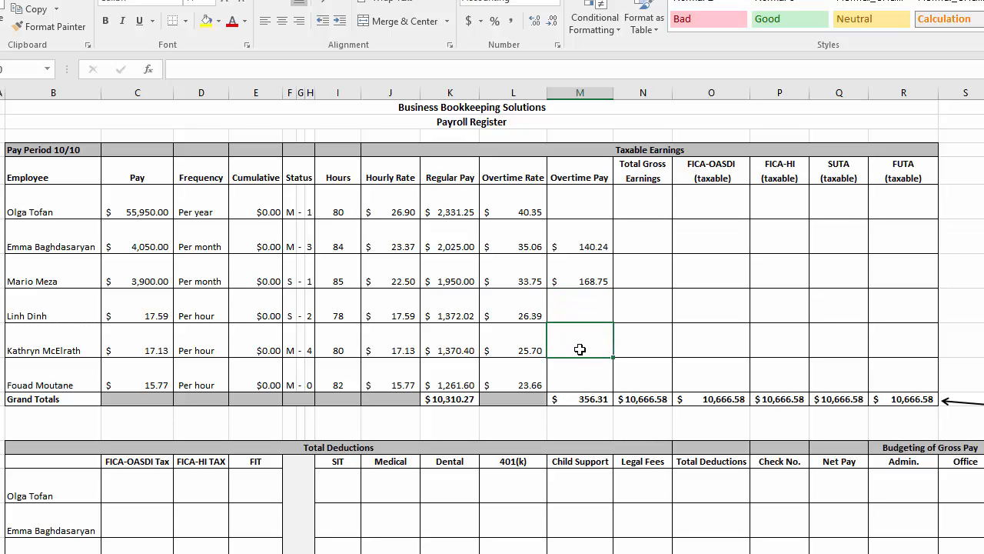
left_click(579, 376)
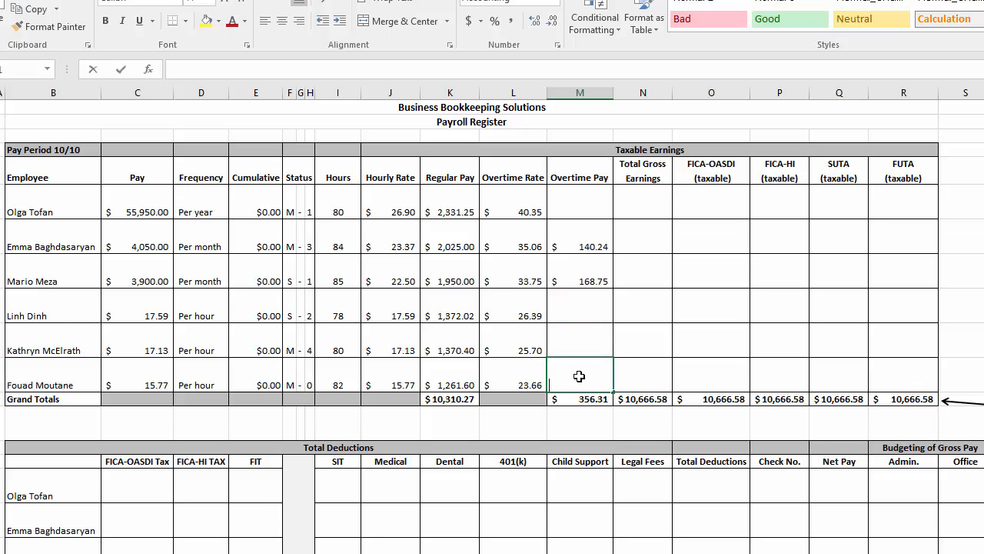
type("=")
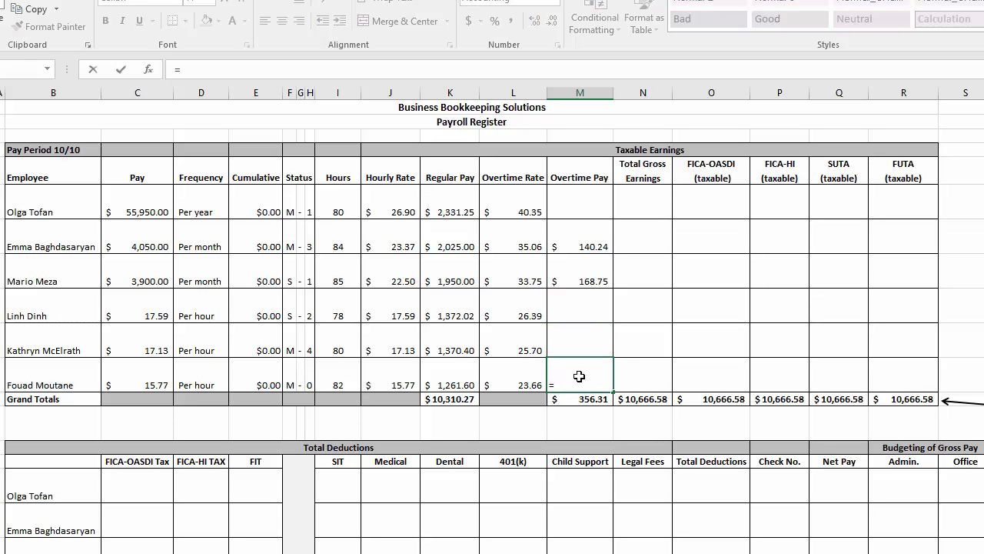
type("2*")
left_click(508, 380)
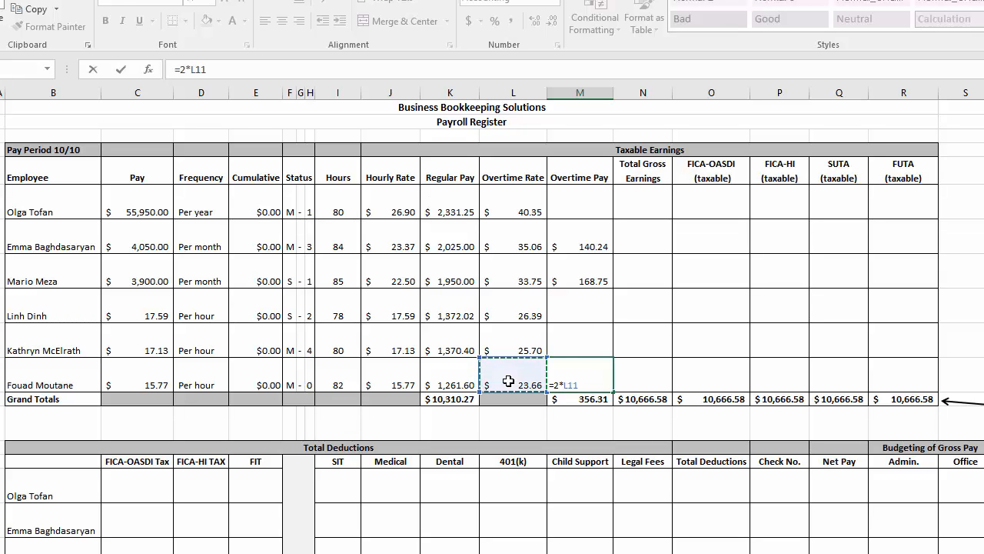
key("Return")
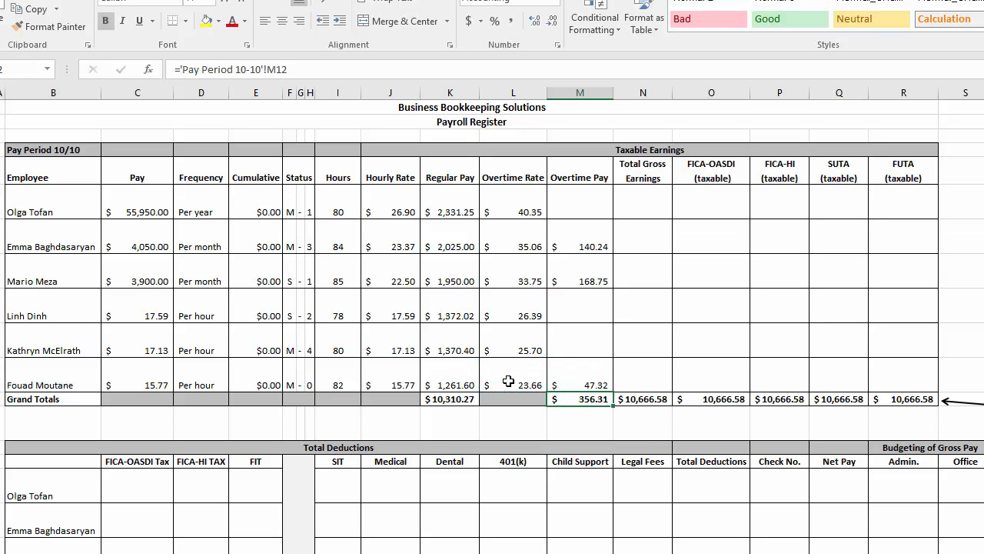
Note 356.31 in M13, below the Overtime Pay grand total, as a check figure
left_click(590, 425)
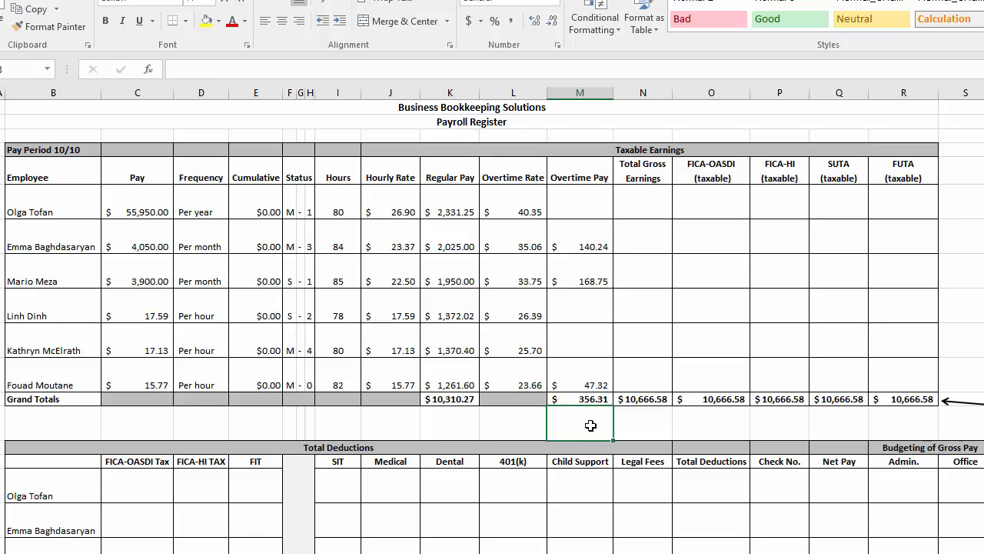
type("356.31")
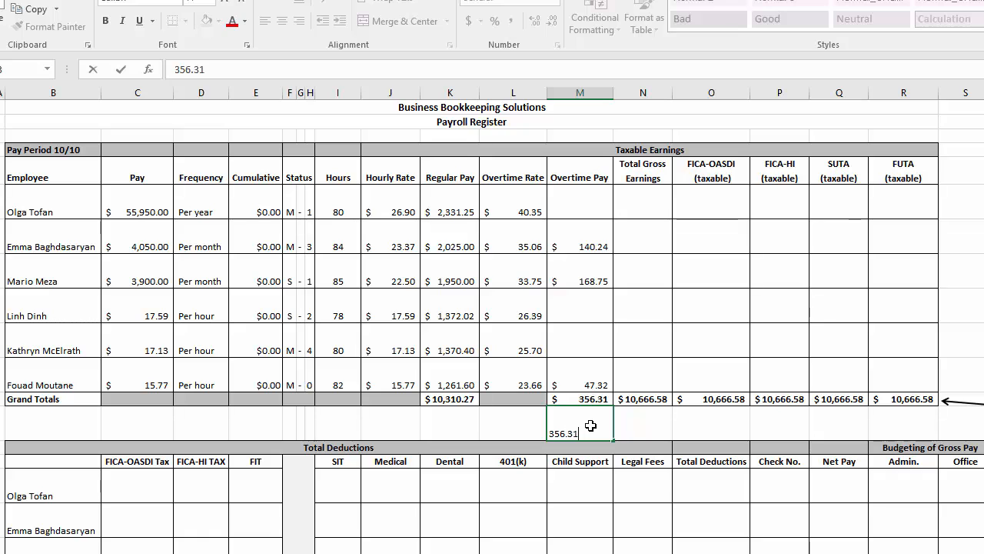
Replace the linked Overtime Pay grand total in M12 with =SUM(M6:M11) and clear the check figure in M13
left_click(583, 394)
key("Delete")
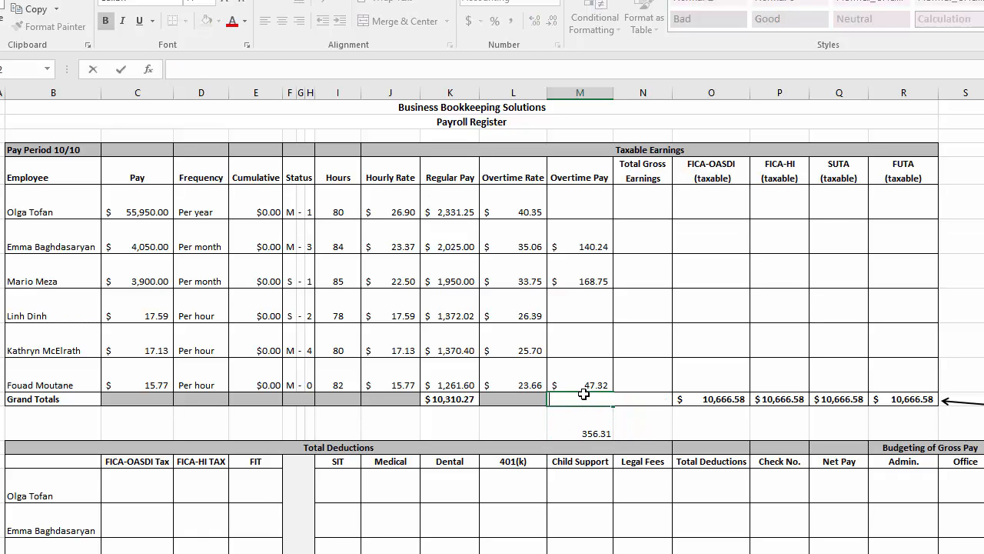
key("Return")
left_click(584, 393)
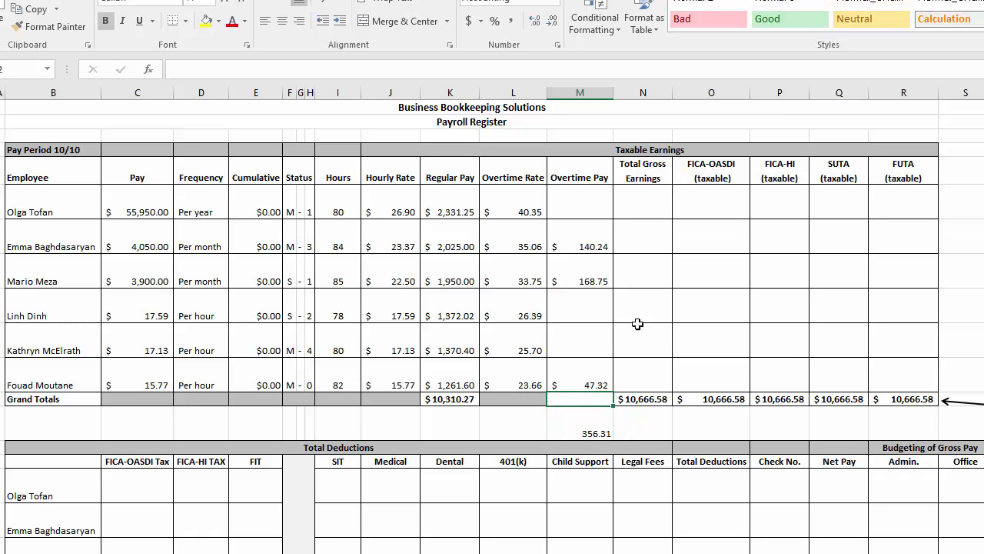
key("alt+equal")
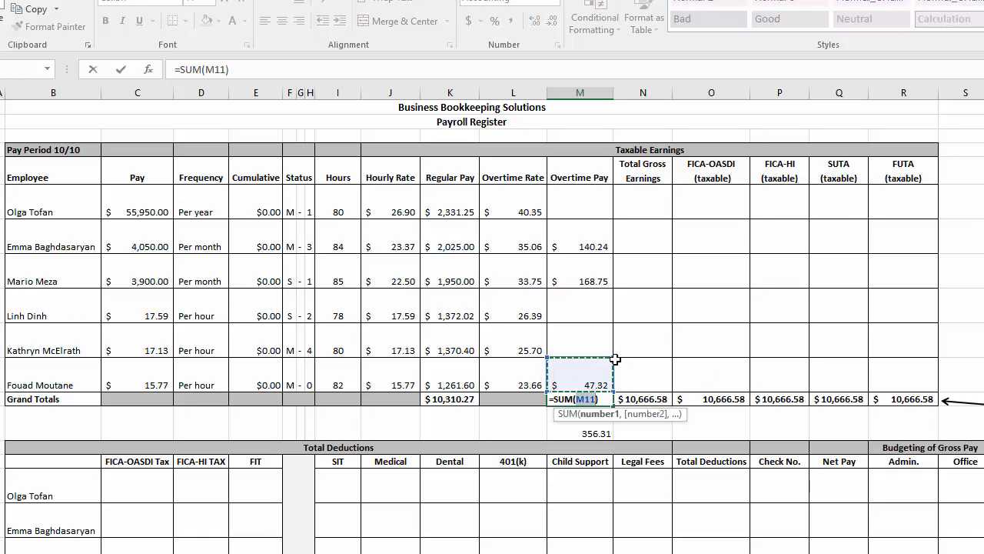
left_click_drag(615, 363, 601, 183)
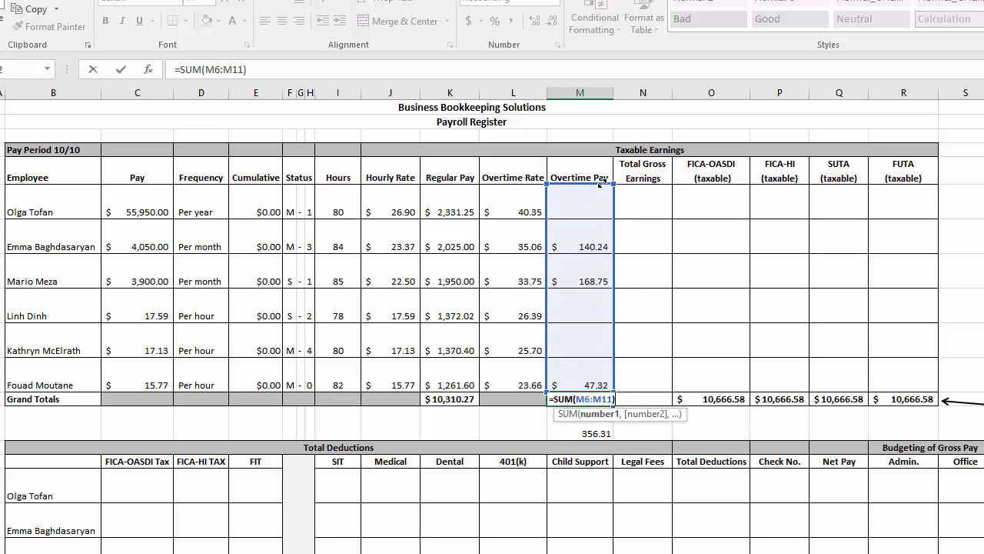
key("Return")
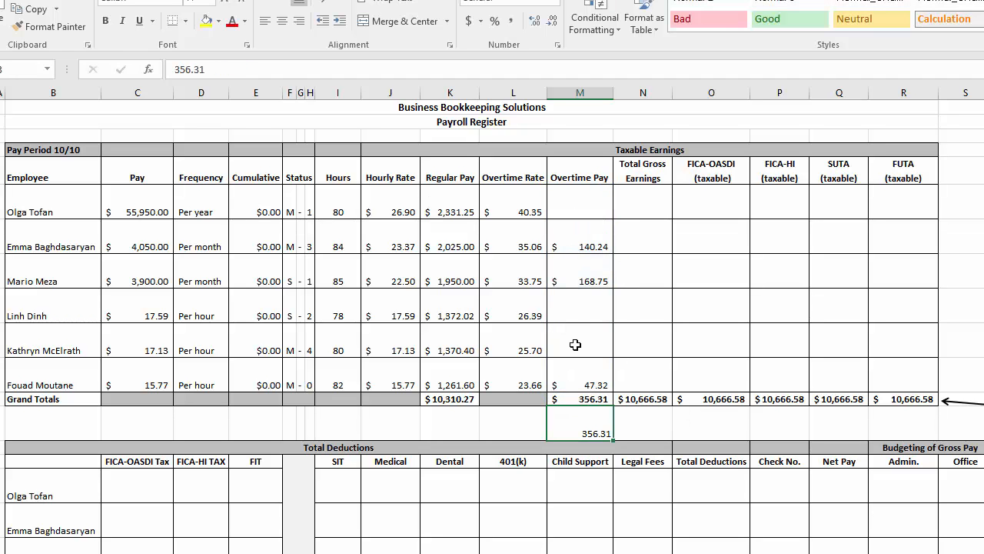
key("Delete")
key("Down")
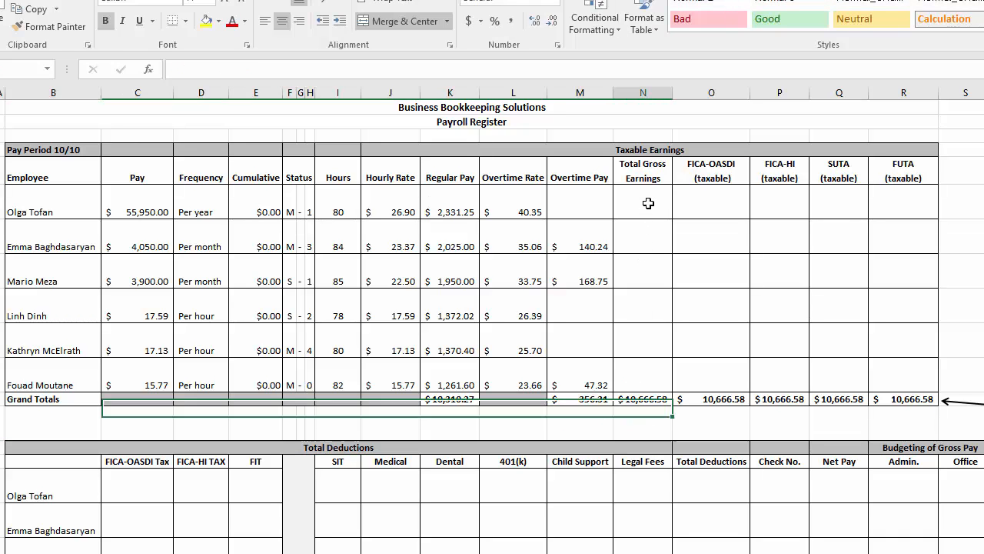
Enter =K6+M6 in N6 for Total Gross Earnings and fill the formula down to the last employee in N11
left_click(648, 203)
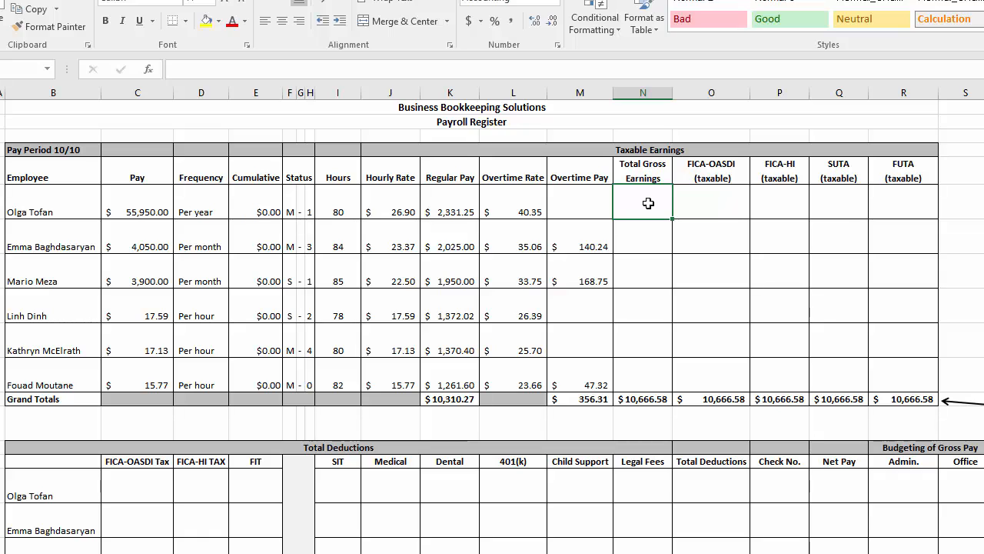
type("=")
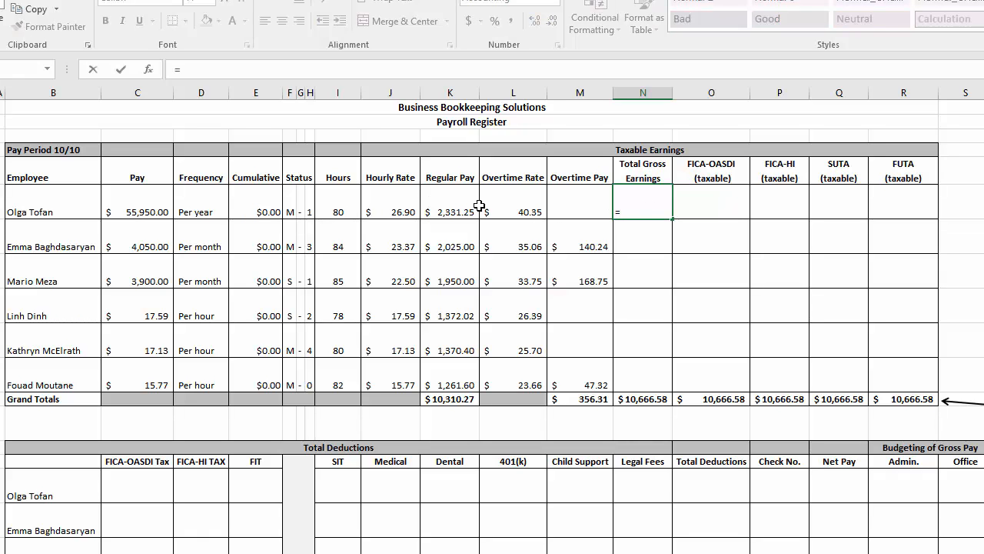
left_click(447, 201)
type("+")
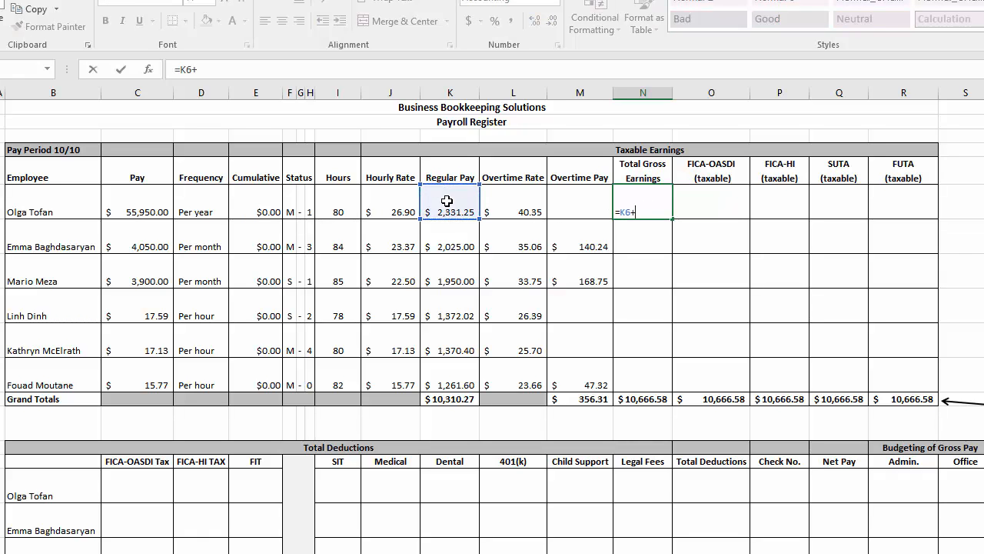
left_click(583, 208)
key("Return")
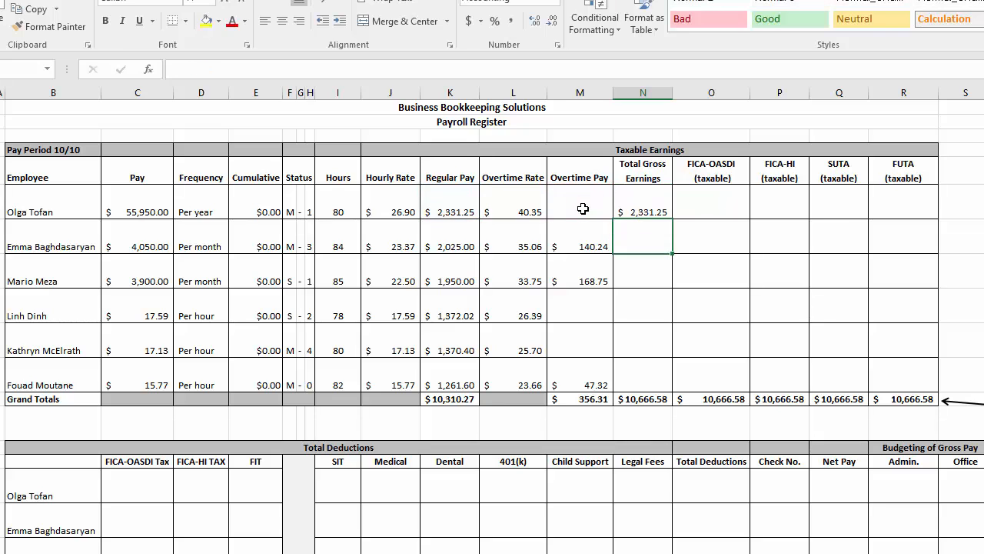
left_click(646, 209)
double_click(674, 217)
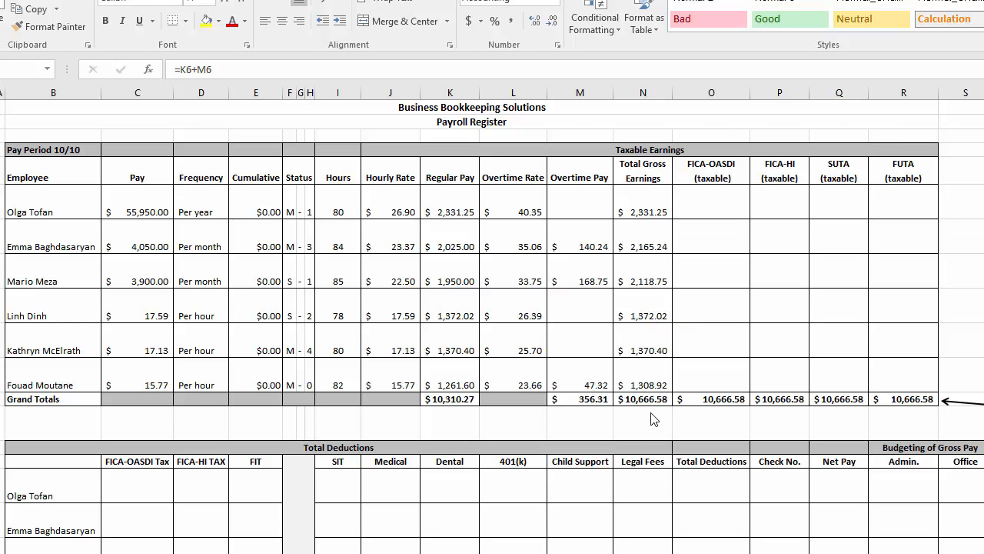
Note 10668.58 in N13, below the Total Gross Earnings grand total, as a check figure
left_click(652, 419)
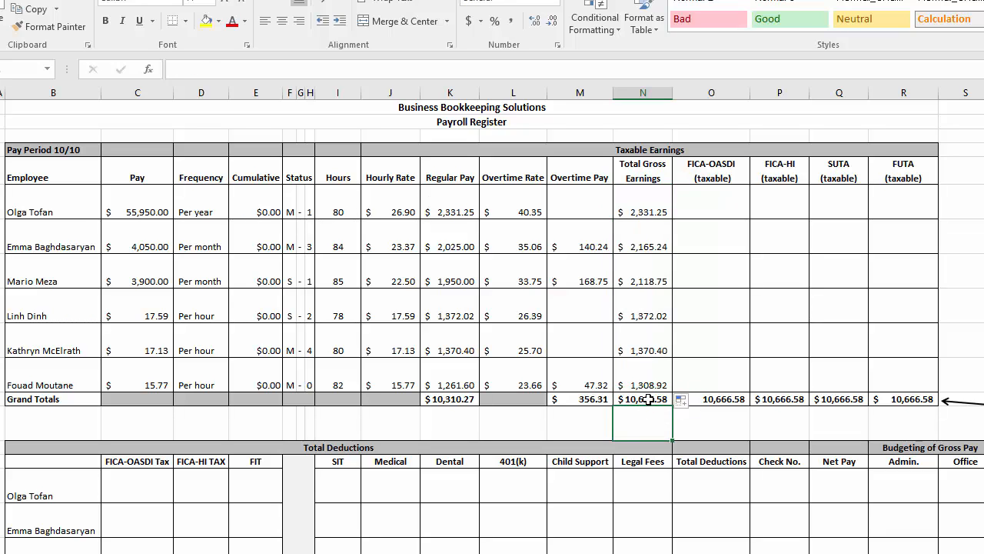
type("1066")
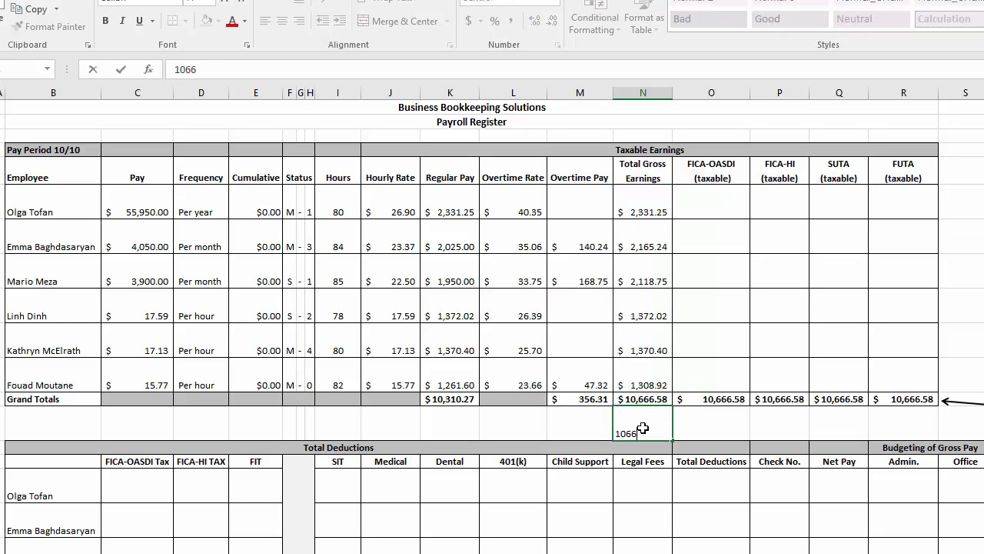
type("8.58")
key("Return")
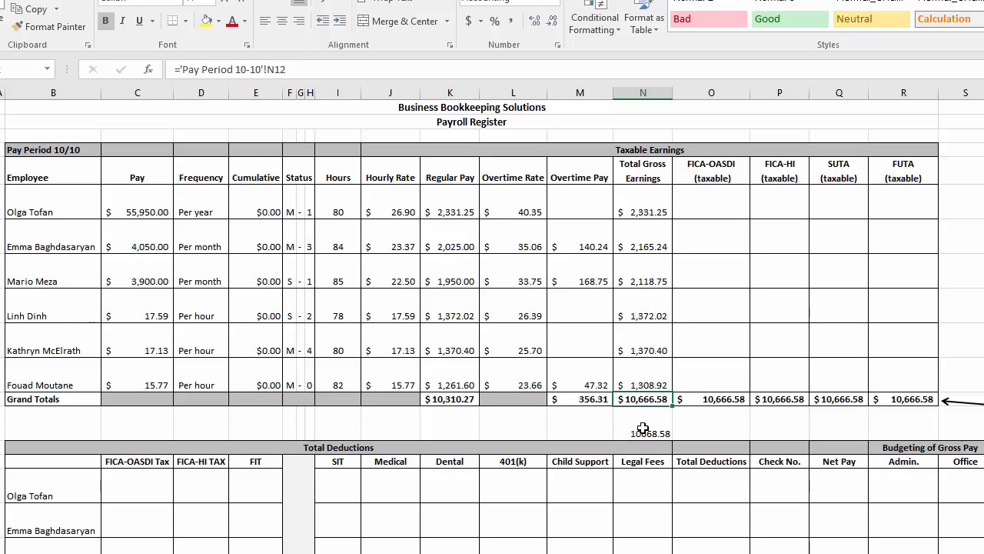
Replace the linked Total Gross Earnings grand total in N12 with =SUM(N6:N11) and clear the check figure in N13
left_click(643, 429)
key("Up")
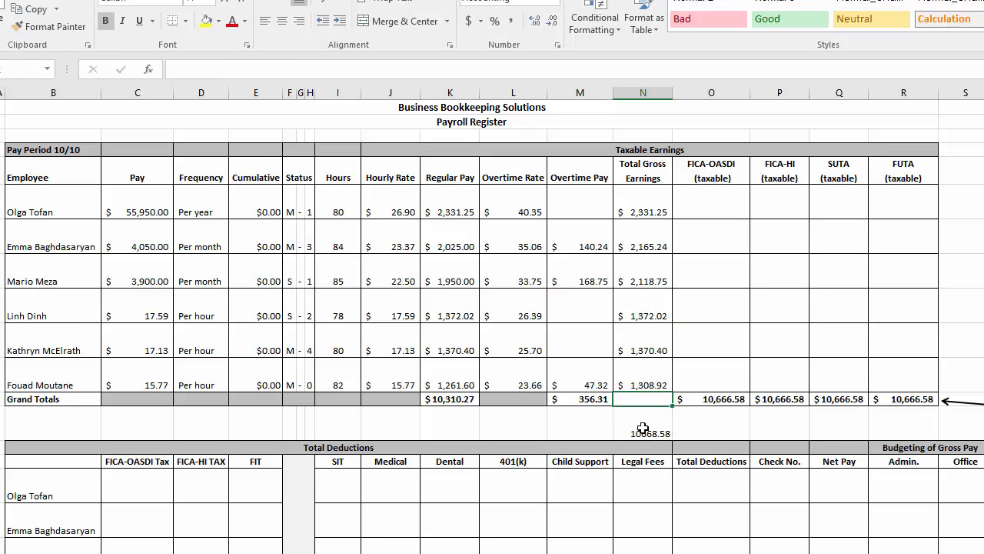
key("alt+equal")
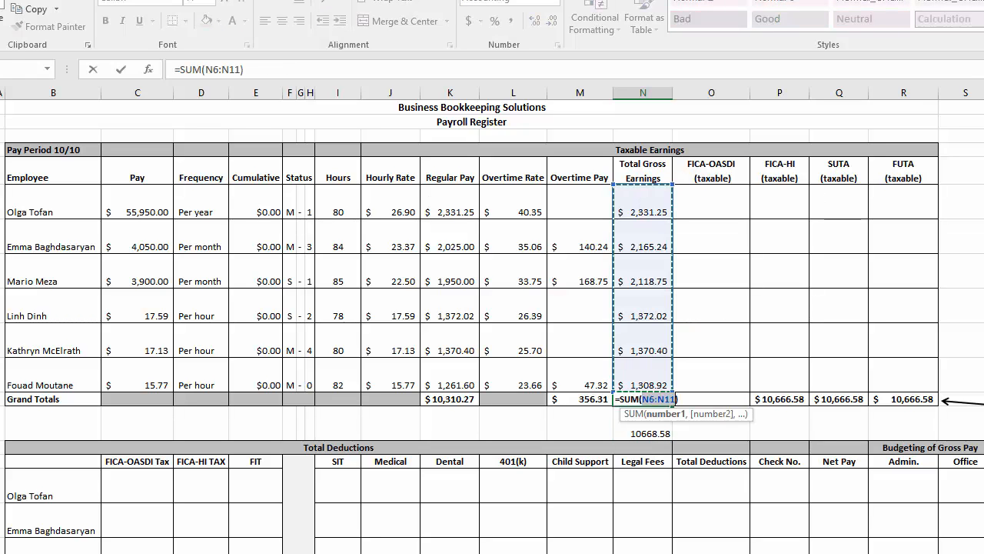
key("Return")
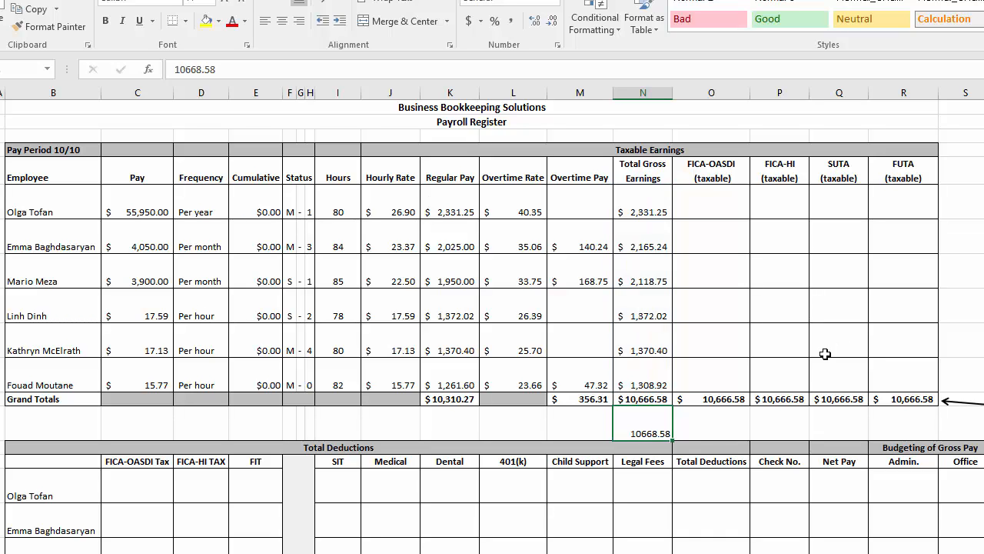
key("BackSpace")
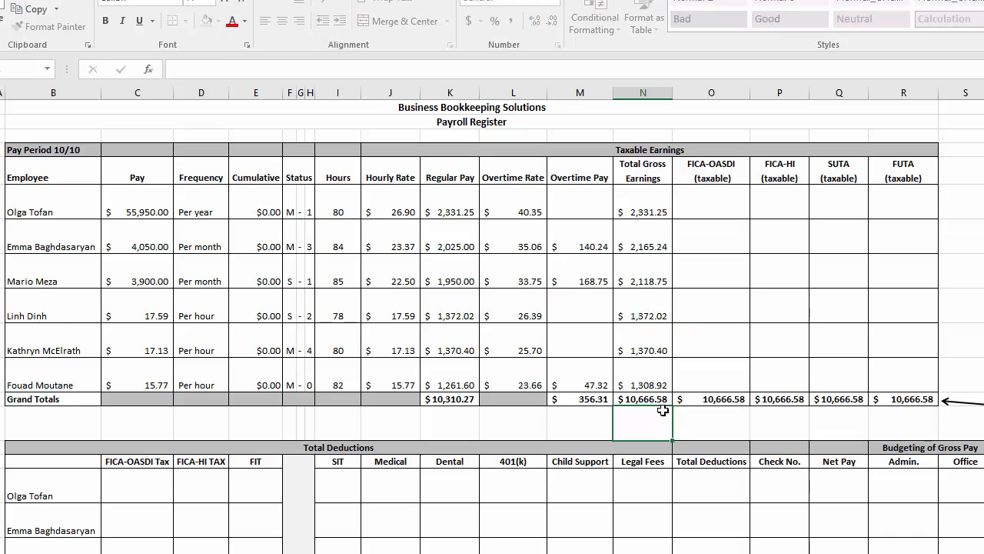
key("Return")
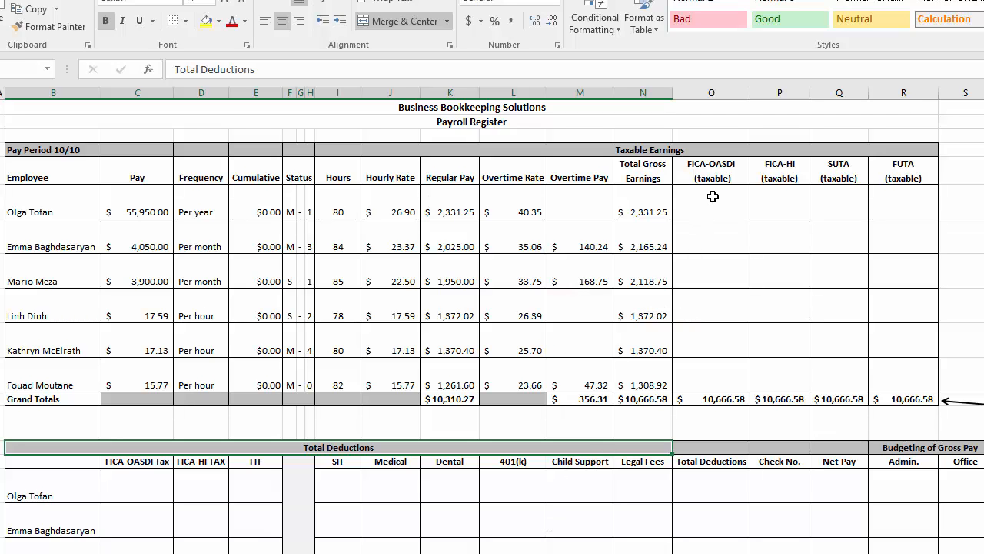
Examine the FICA-OASDI, FICA-HI, SUTA and FUTA taxable columns alongside each employee's Total Gross Earnings and Cumulative pay
left_click_drag(719, 176, 896, 181)
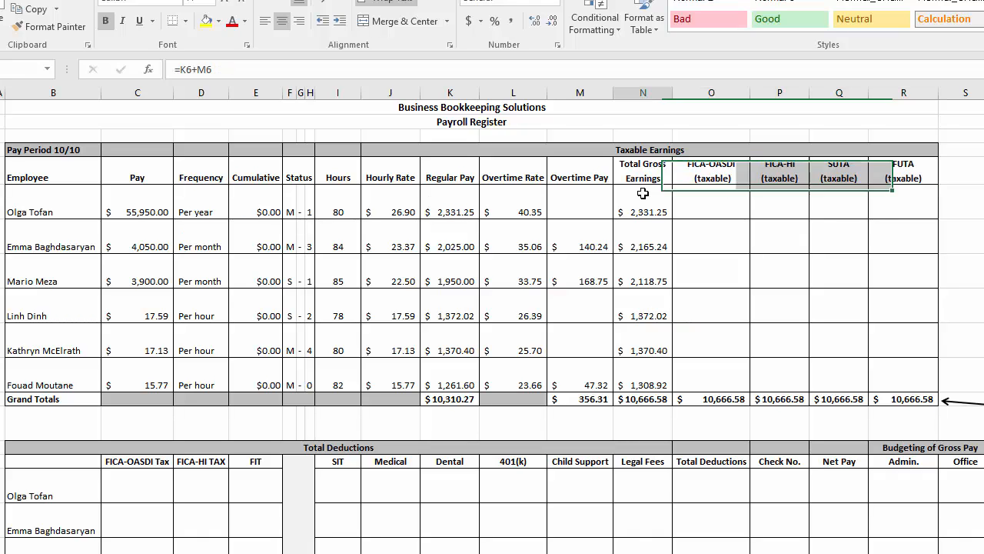
left_click_drag(644, 192, 650, 375)
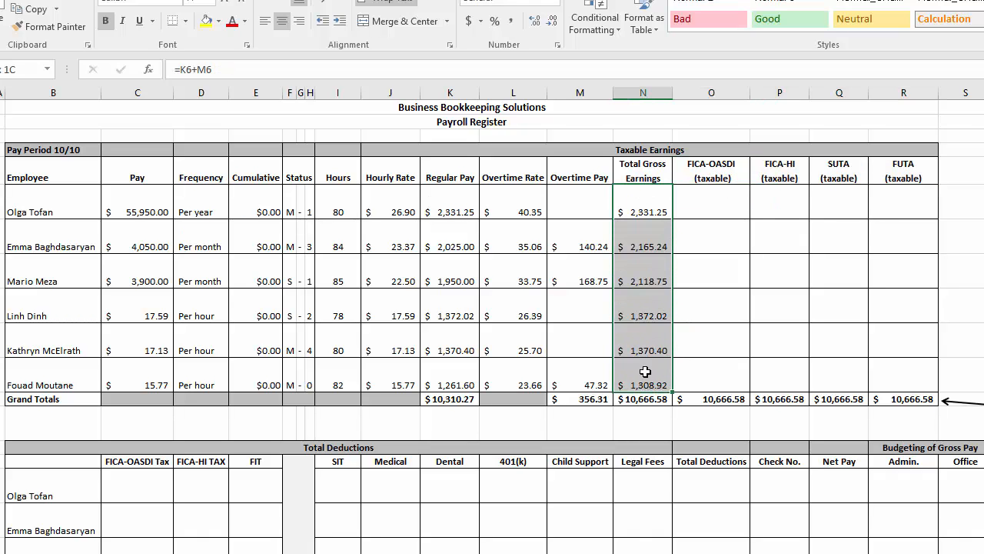
left_click(714, 198)
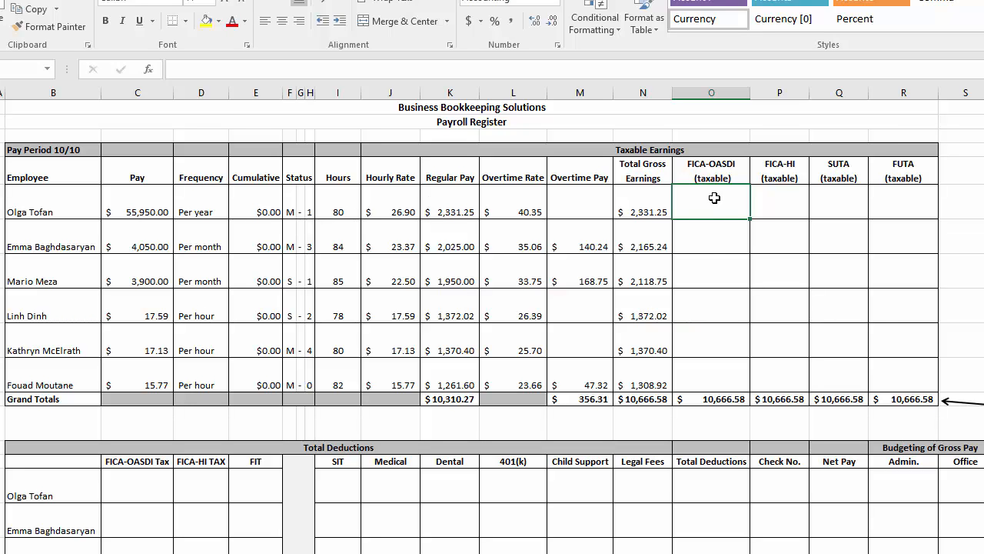
left_click_drag(715, 197, 705, 365)
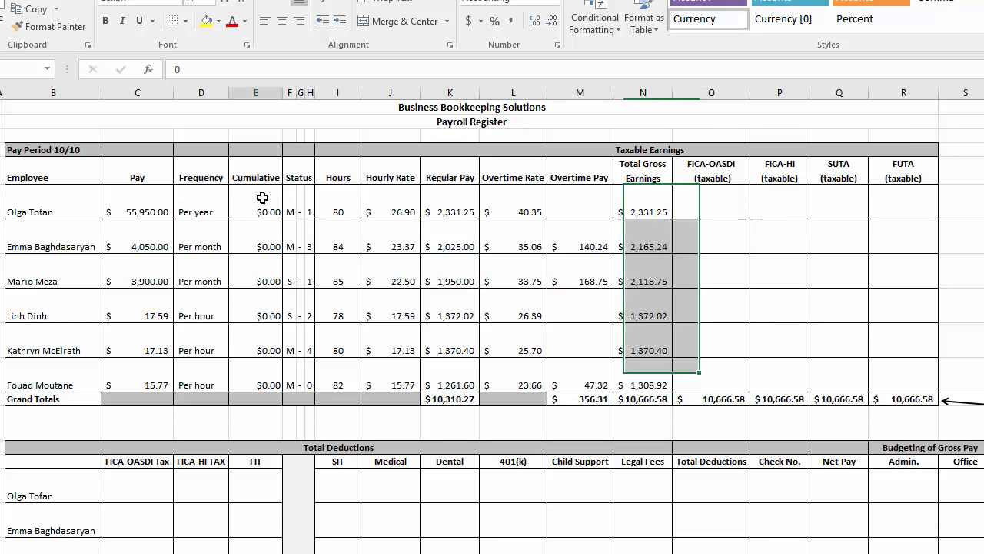
left_click_drag(259, 195, 259, 373)
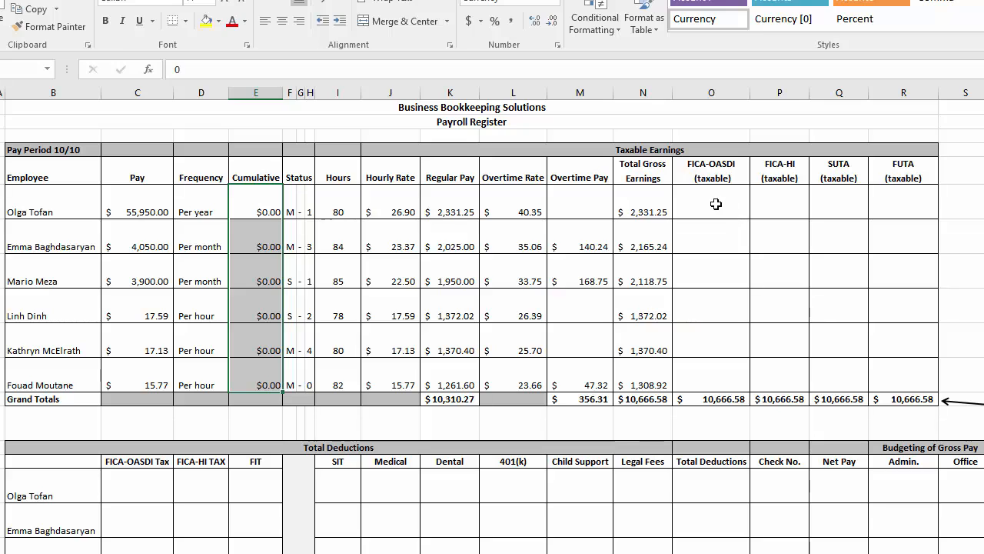
left_click_drag(714, 202, 706, 377)
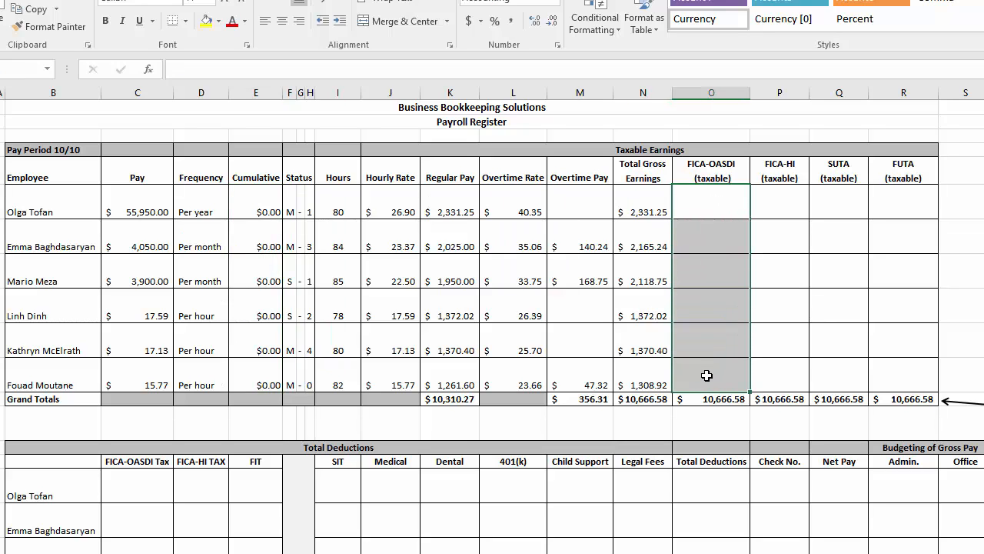
left_click_drag(777, 202, 779, 369)
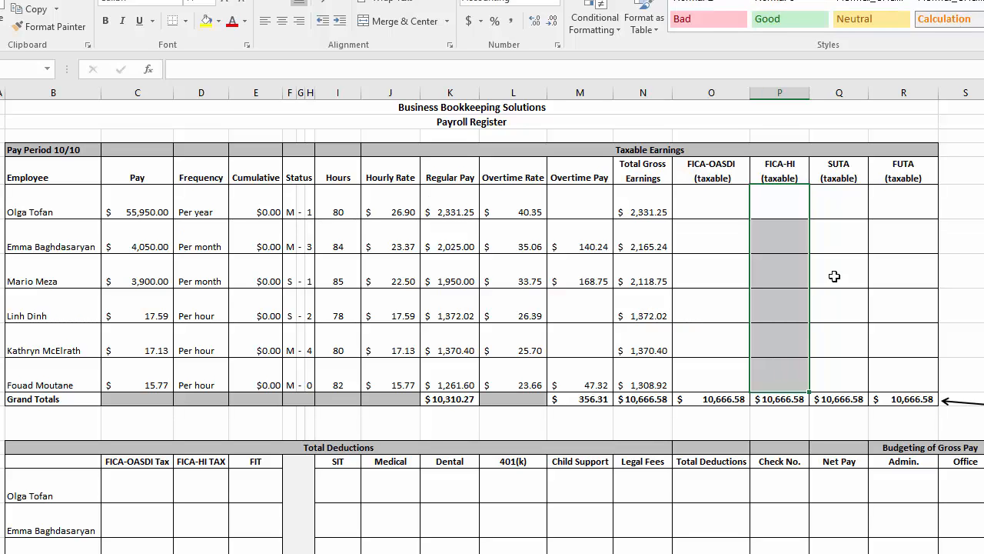
left_click_drag(851, 208, 890, 374)
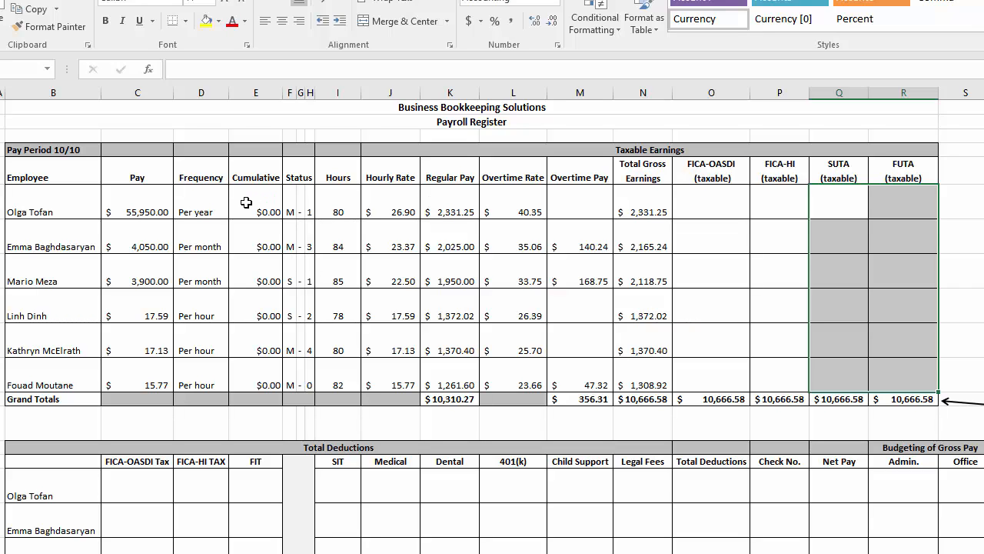
left_click_drag(258, 204, 267, 370)
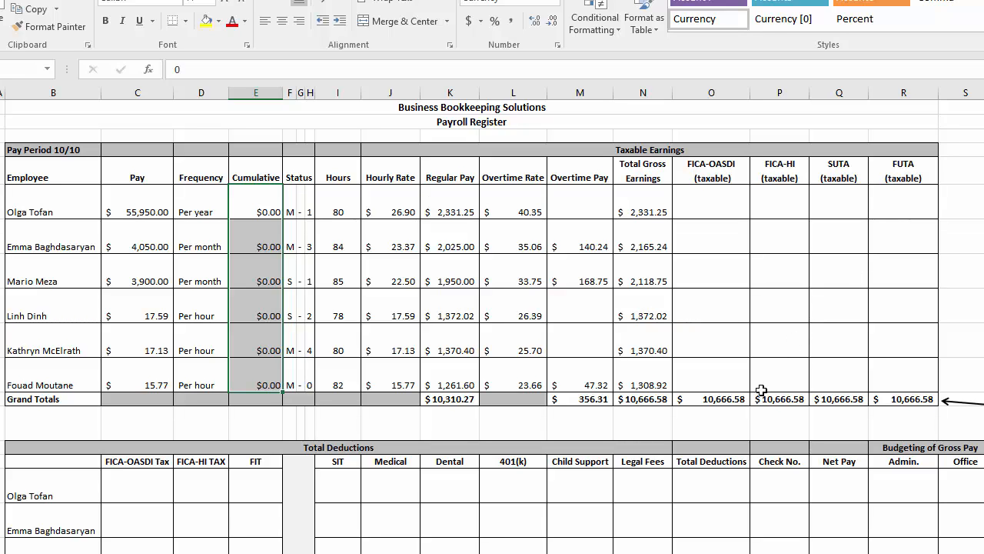
Review the Total Deductions section, from the FICA-OASDI Tax, FICA-HI Tax, FIT and SIT columns through Medical to Legal Fees
scroll(666, 346, "down", 2)
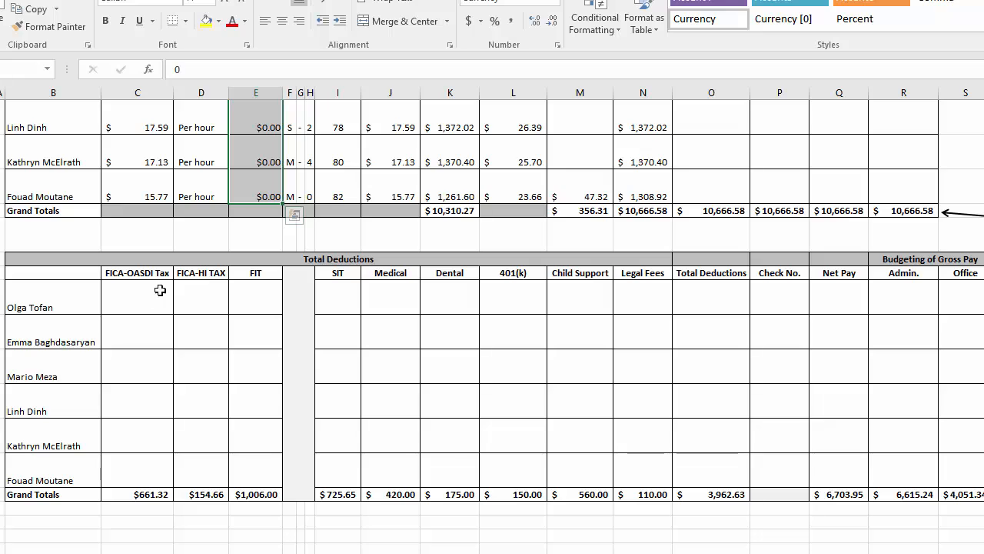
left_click(317, 259)
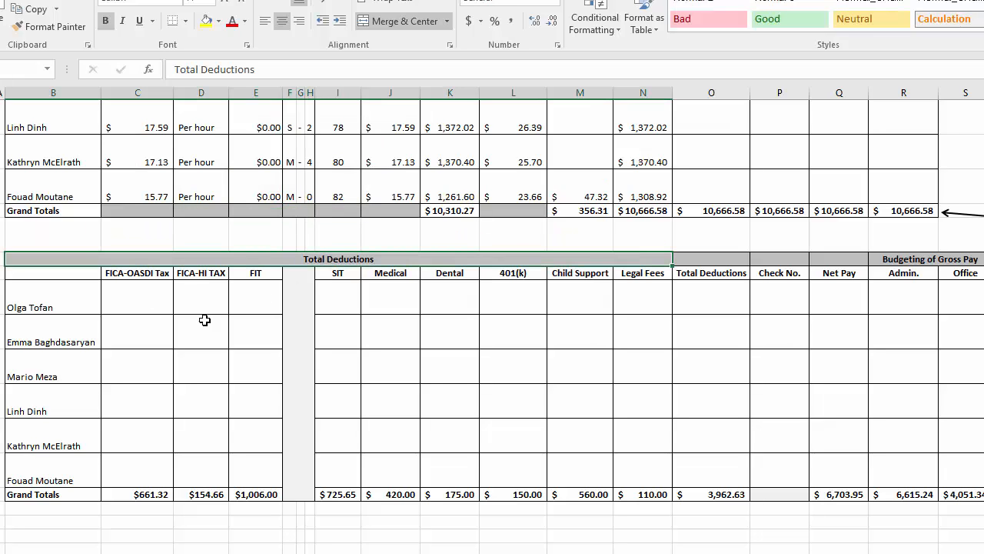
left_click(144, 296)
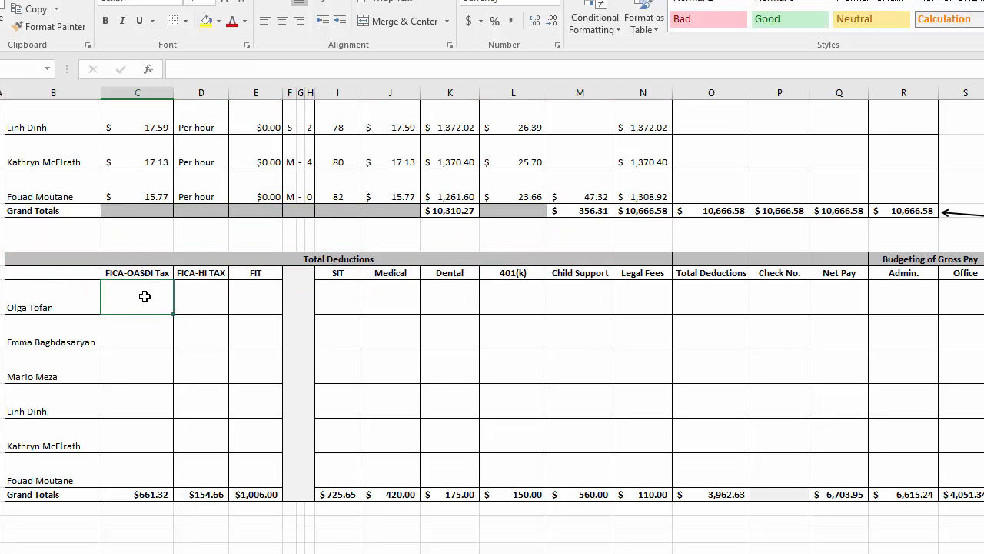
left_click(216, 296)
left_click(256, 298)
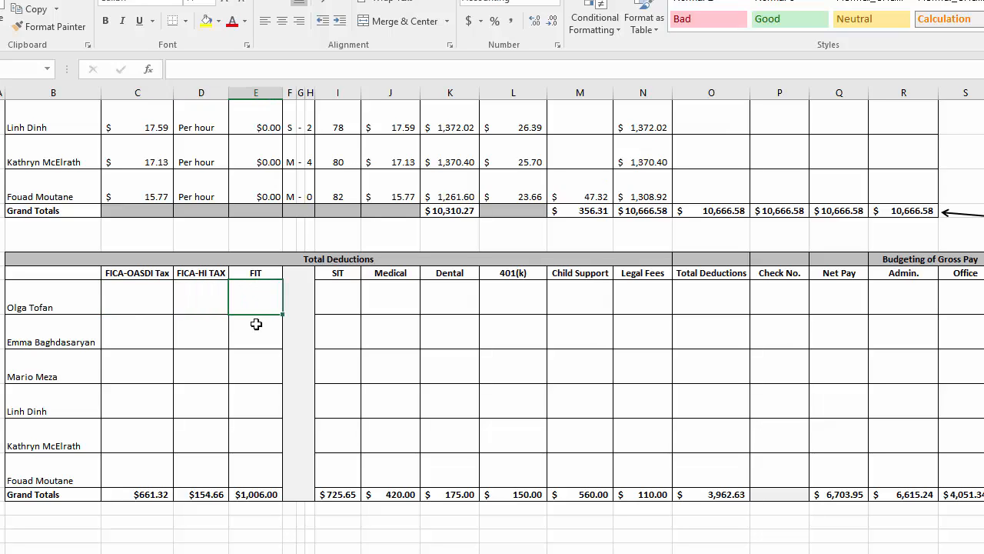
left_click_drag(256, 324, 246, 461)
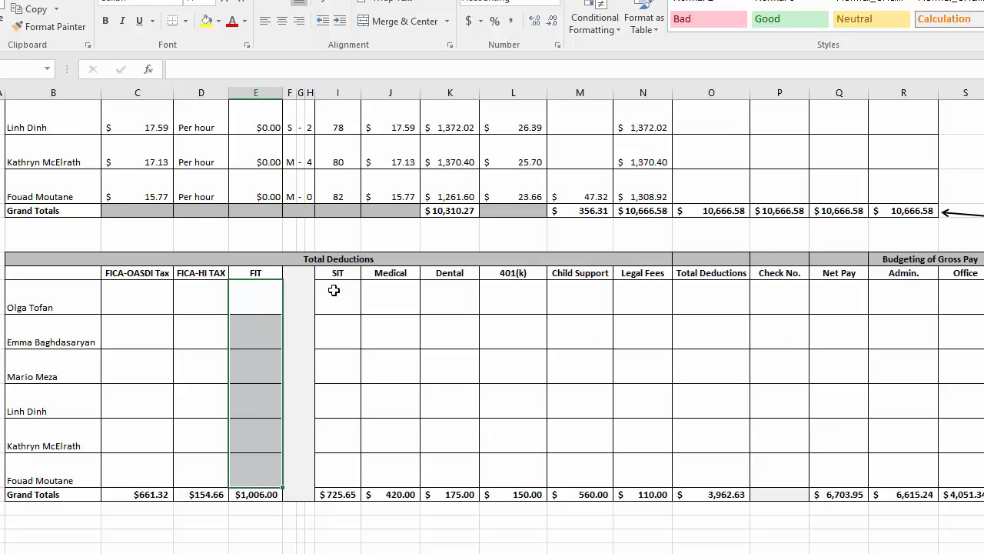
left_click_drag(334, 290, 345, 438)
left_click(403, 322)
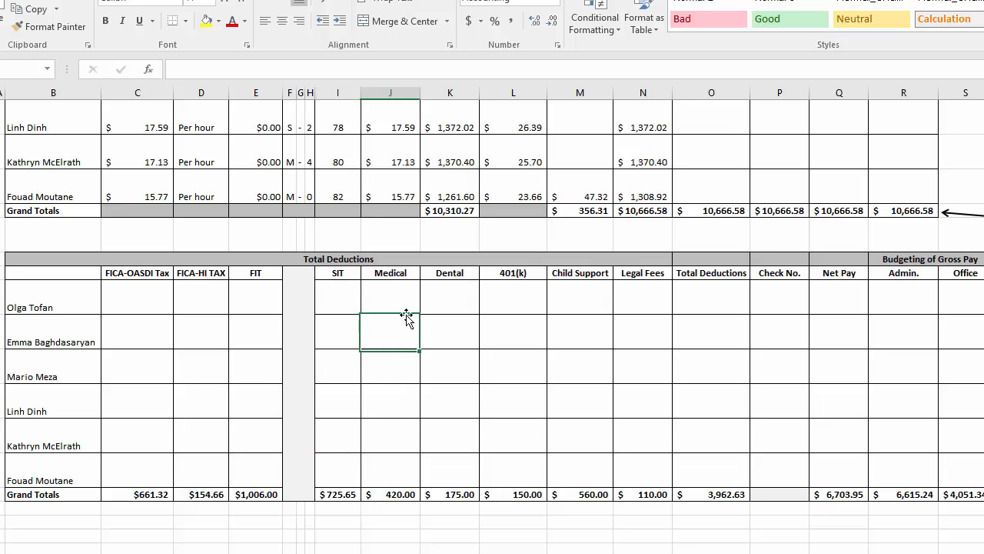
left_click_drag(397, 276, 666, 270)
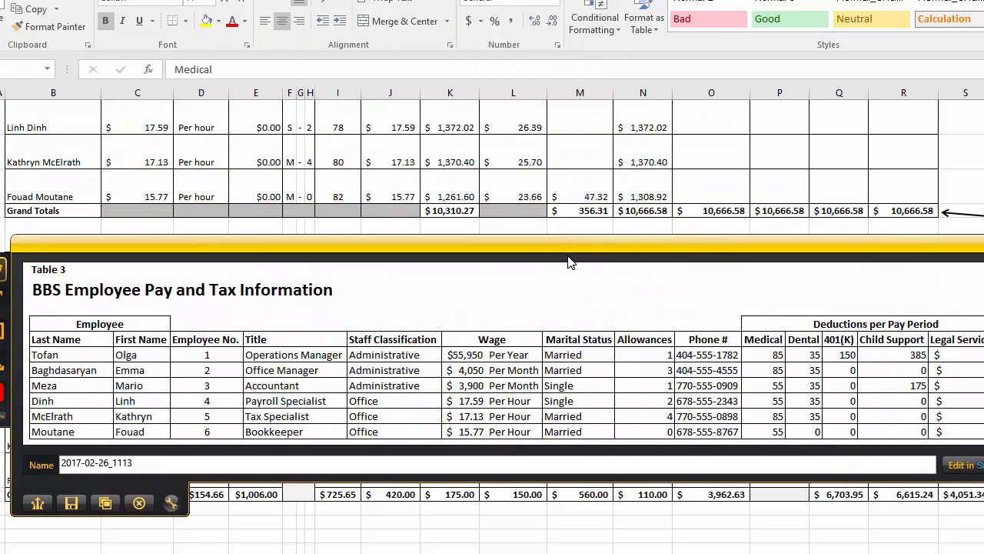
Check the Deductions per Pay Period columns, from Medical to Legal Services, in the Table 3 employee pay and tax information
left_click_drag(569, 262, 538, 250)
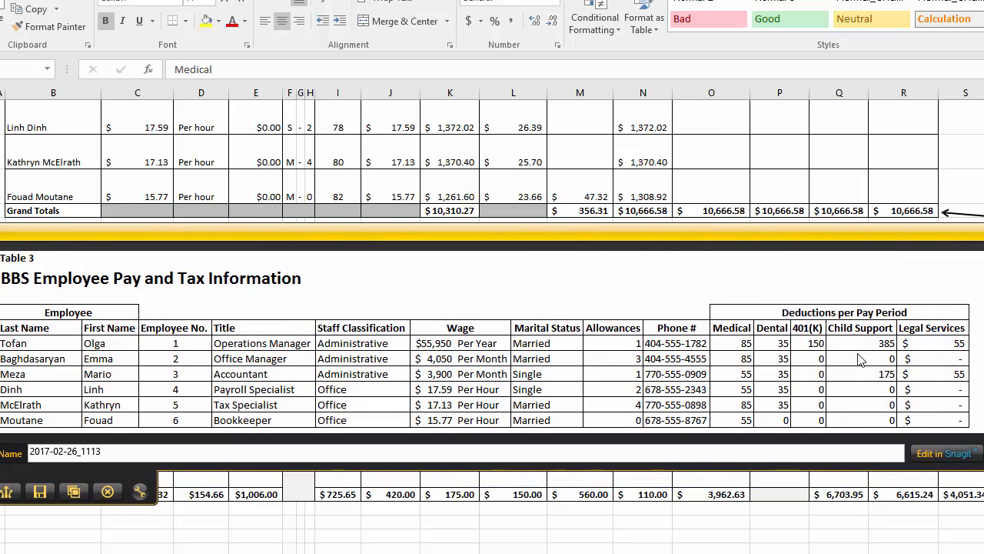
key("Escape")
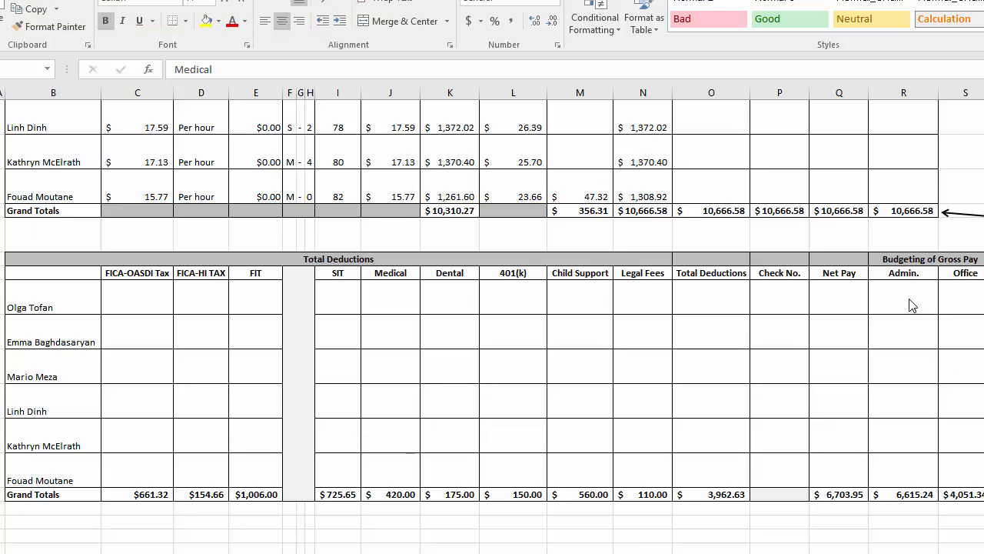
Compare the Admin. and Office columns under Budgeting of Gross Pay with each employee's Staff Classification in Table 3
left_click_drag(908, 296, 960, 466)
left_click(910, 260)
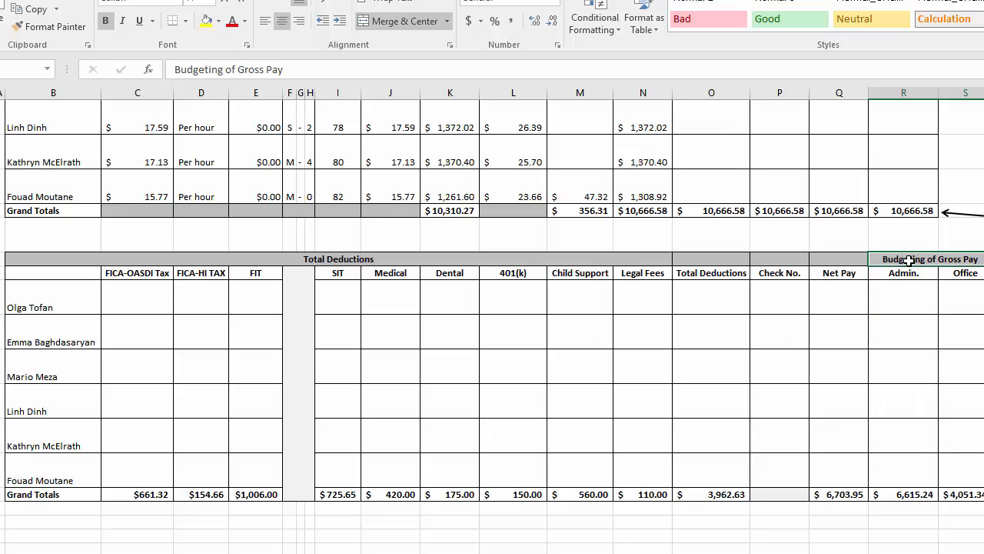
left_click(905, 277)
left_click(954, 279)
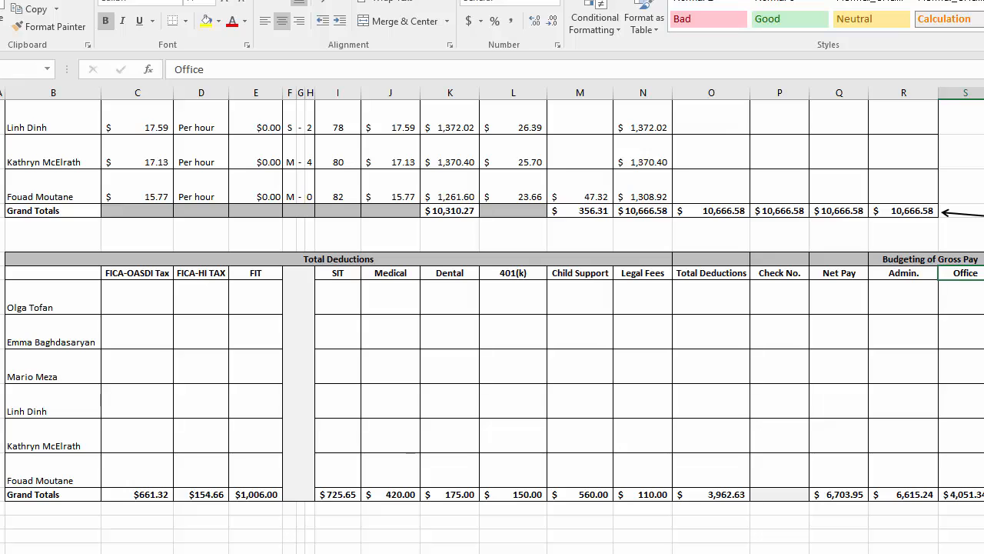
key("alt+Tab")
left_click_drag(581, 377, 658, 383)
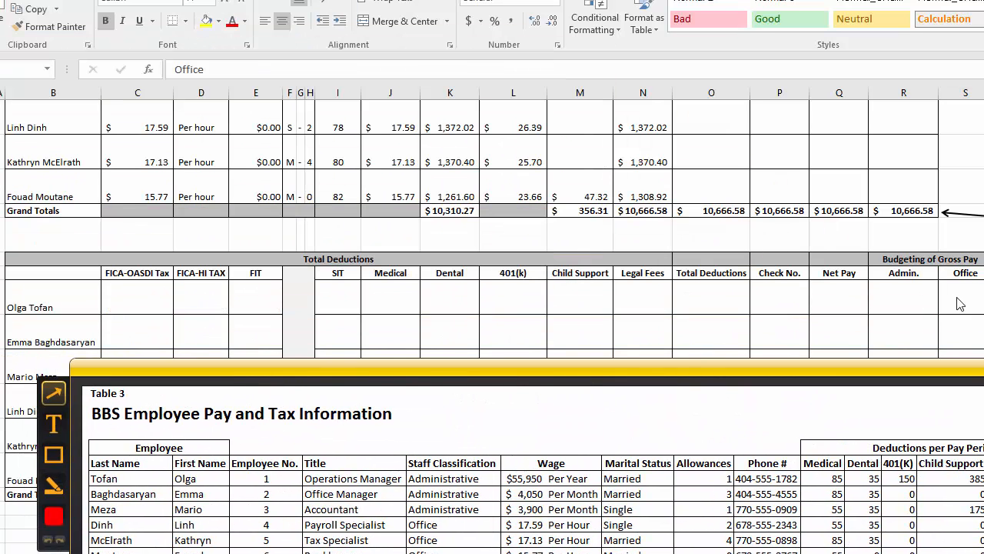
left_click_drag(885, 382, 852, 272)
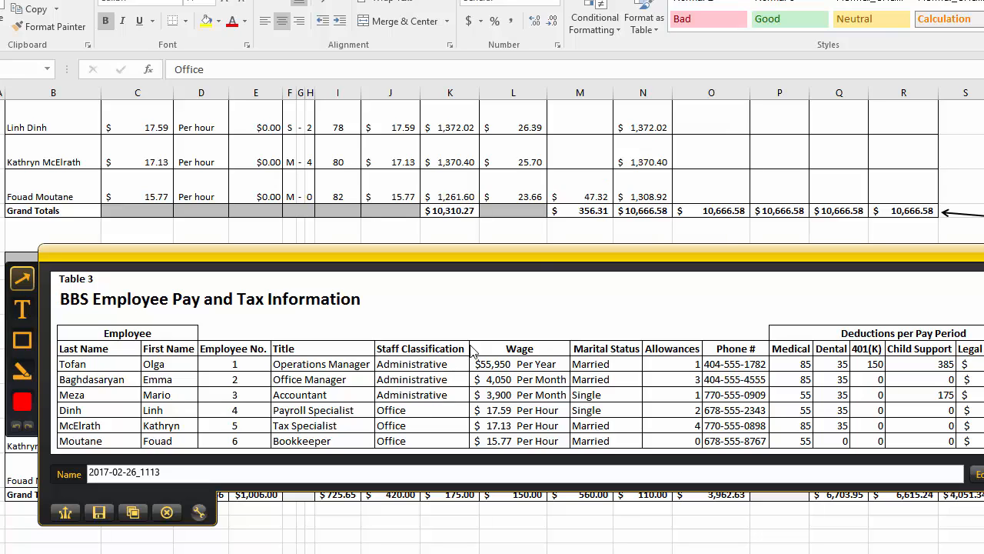
left_click_drag(555, 262, 538, 553)
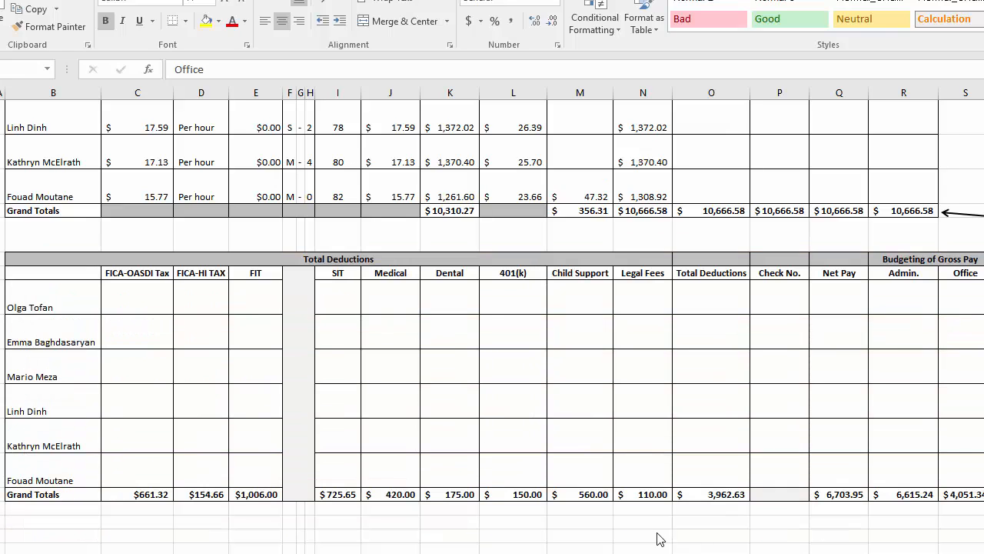
Review the Grand Totals row of the Total Deductions section from FICA-OASDI Tax across to Office, along with the Taxable Earnings section
left_click_drag(139, 494, 954, 496)
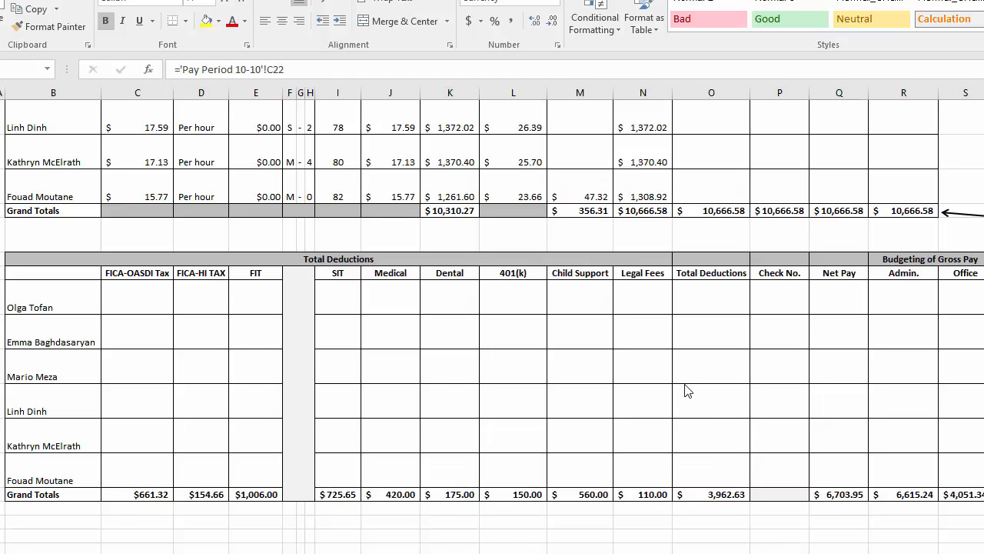
scroll(685, 385, "up", 3)
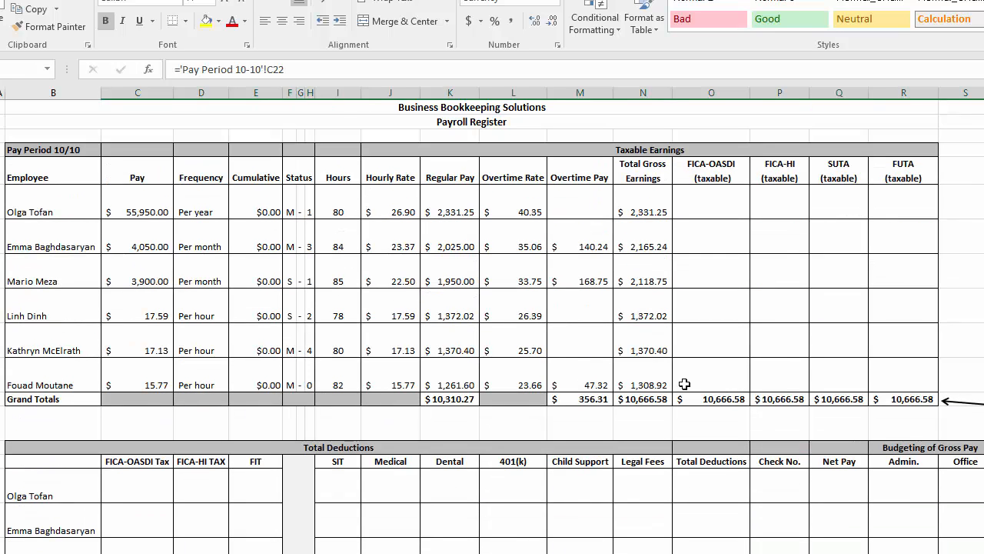